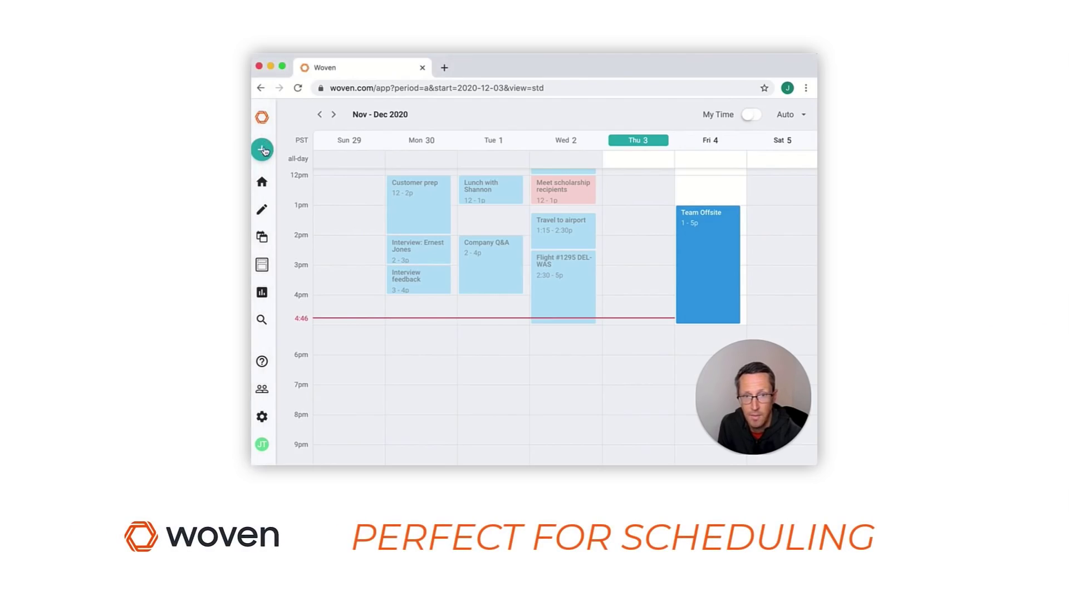
Start a new blank event from the + menu in Woven's December 2020 calendar.
click(263, 149)
click(350, 159)
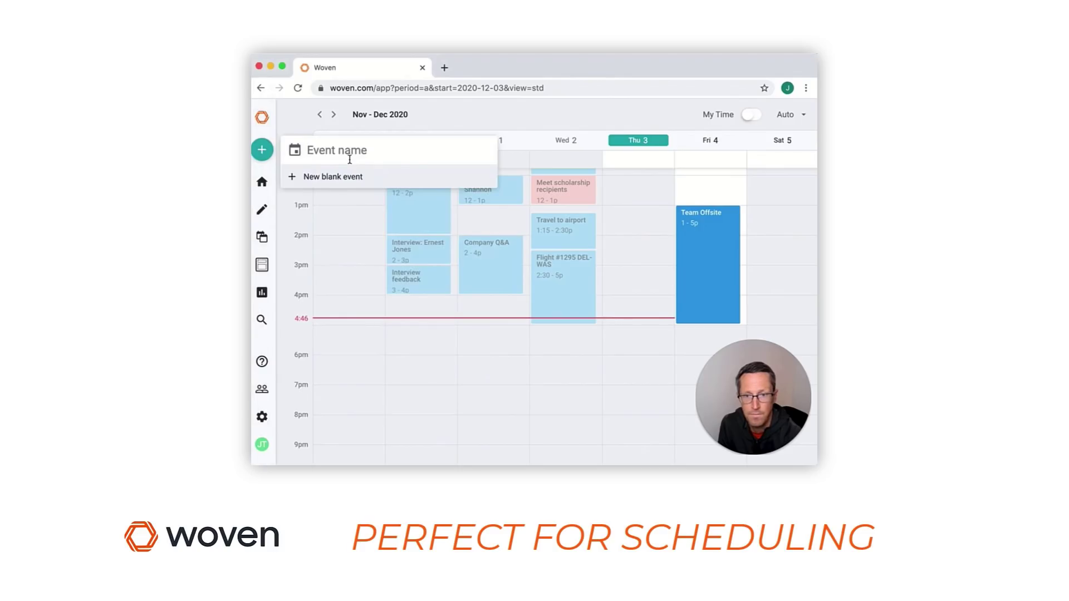
click(337, 177)
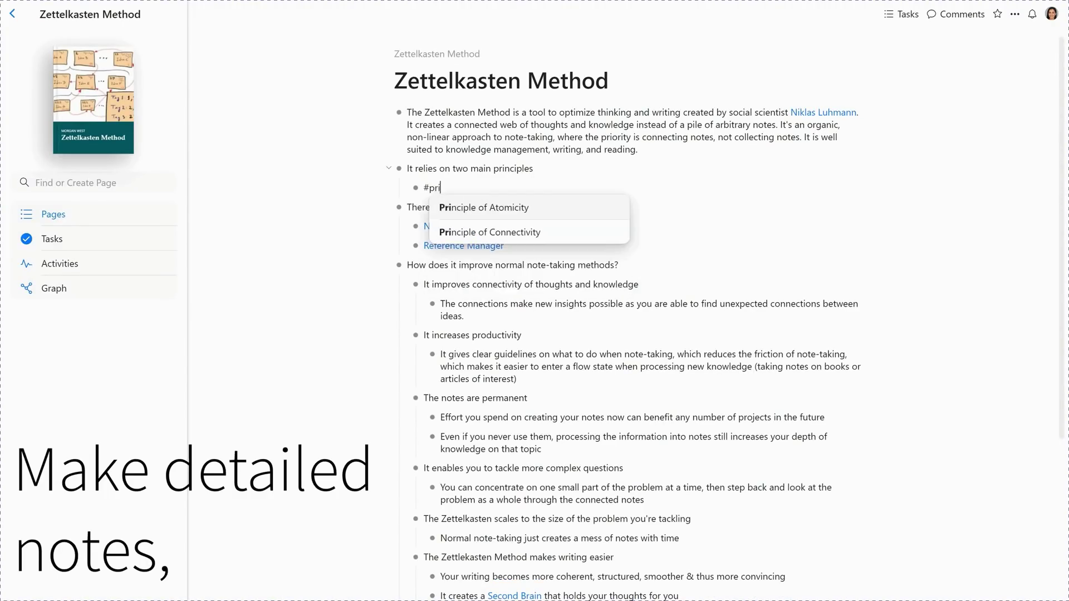
Add a bullet linking the Principle of Atomicity and Principle of Connectivity pages via #pri and #Pri.
key(Return)
key(Return)
text(#P)
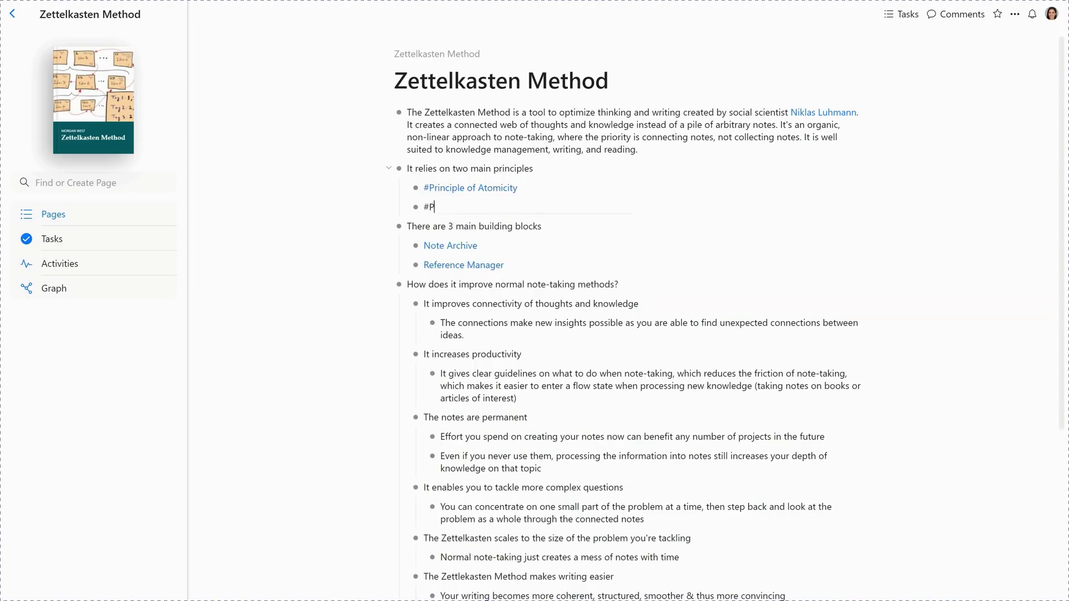
text(ri)
key(Down)
key(Return)
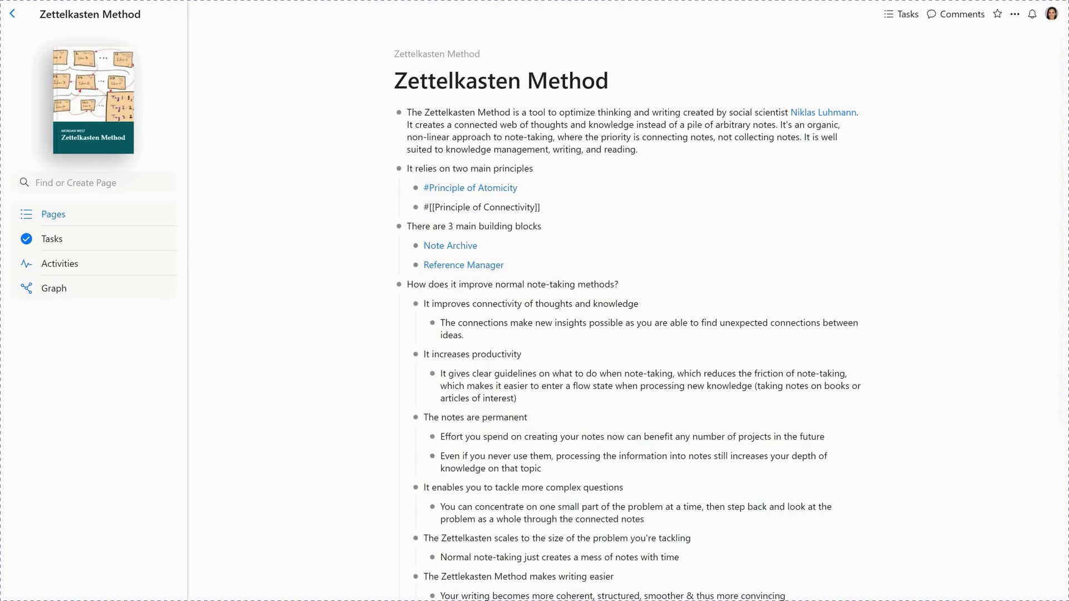
Finish the Inbox sentence with 'lkasten.' and focus the graph on Zettelkasten Method.
click(901, 14)
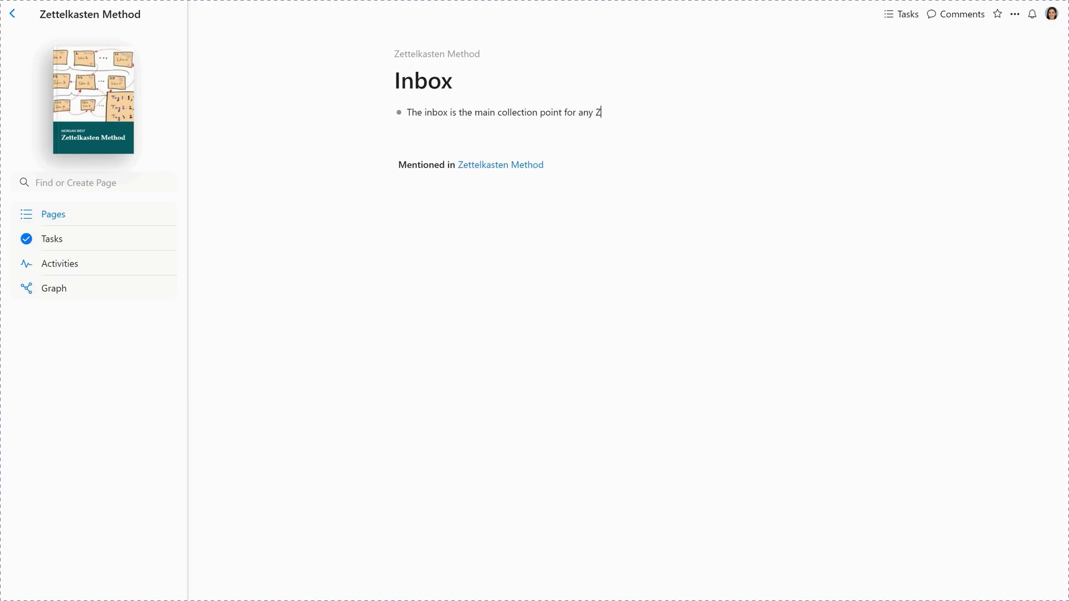
text(lkasten.)
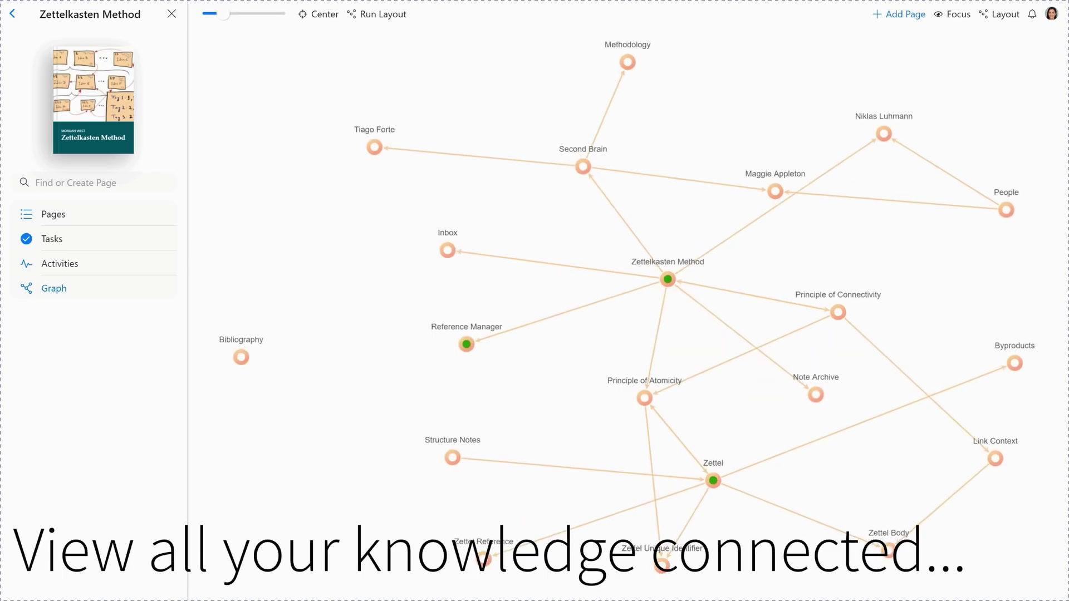
click(667, 279)
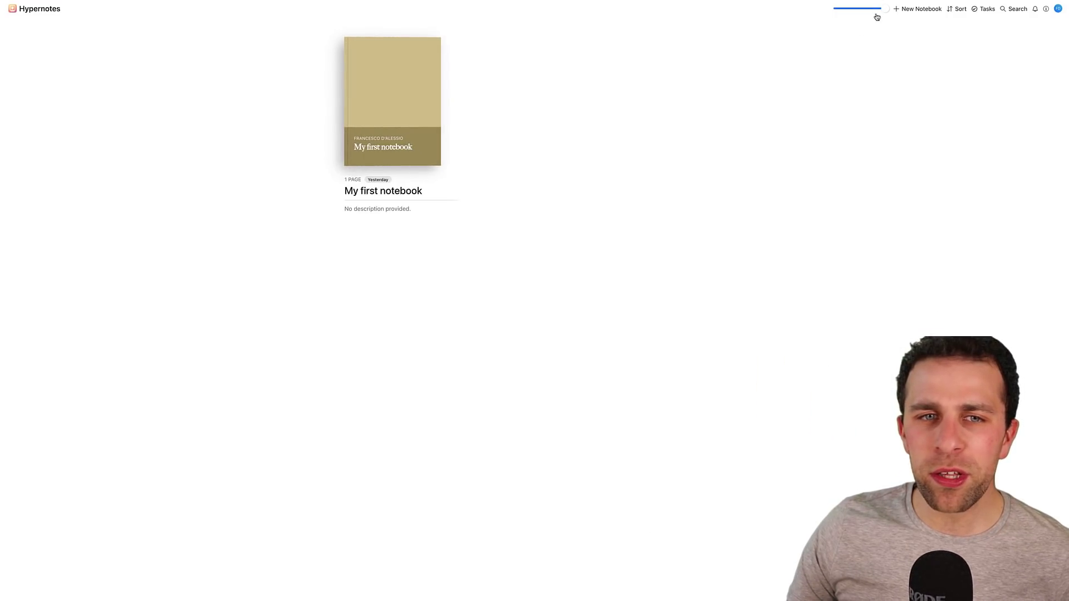
Shrink the notebook cover previews slightly and open My first notebook.
drag(885, 10, 877, 35)
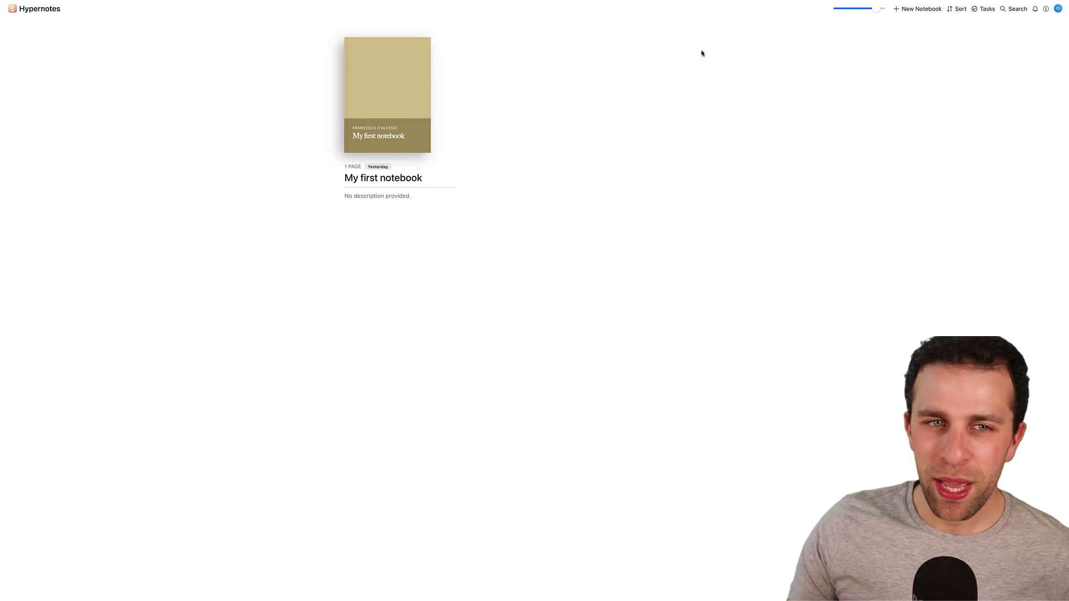
click(406, 107)
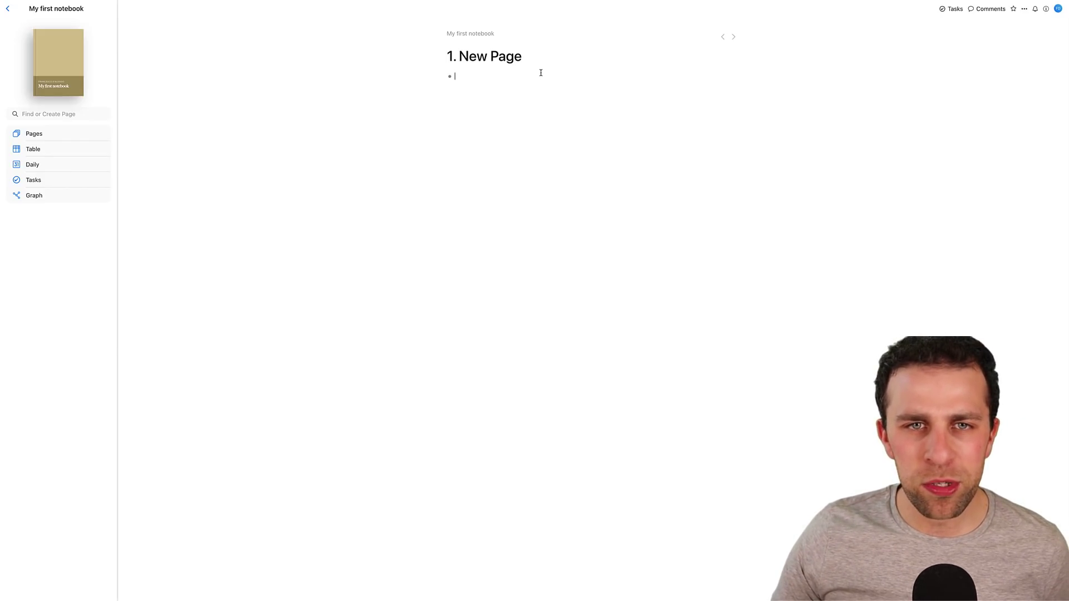
Zoom in and out of the empty, third and fourth bullets, then add an empty fifth bullet.
click(450, 80)
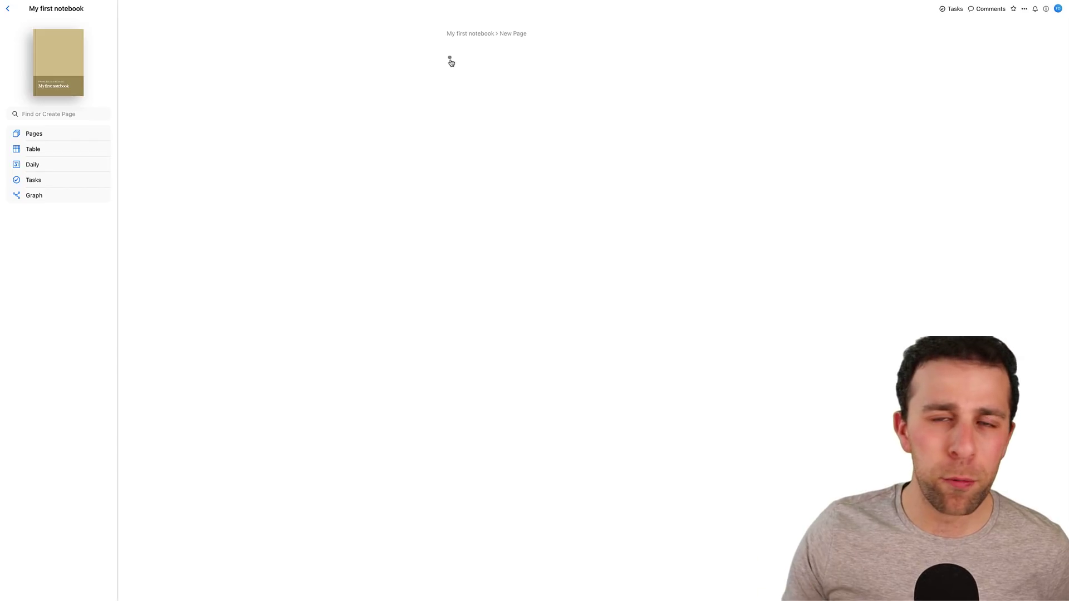
click(470, 36)
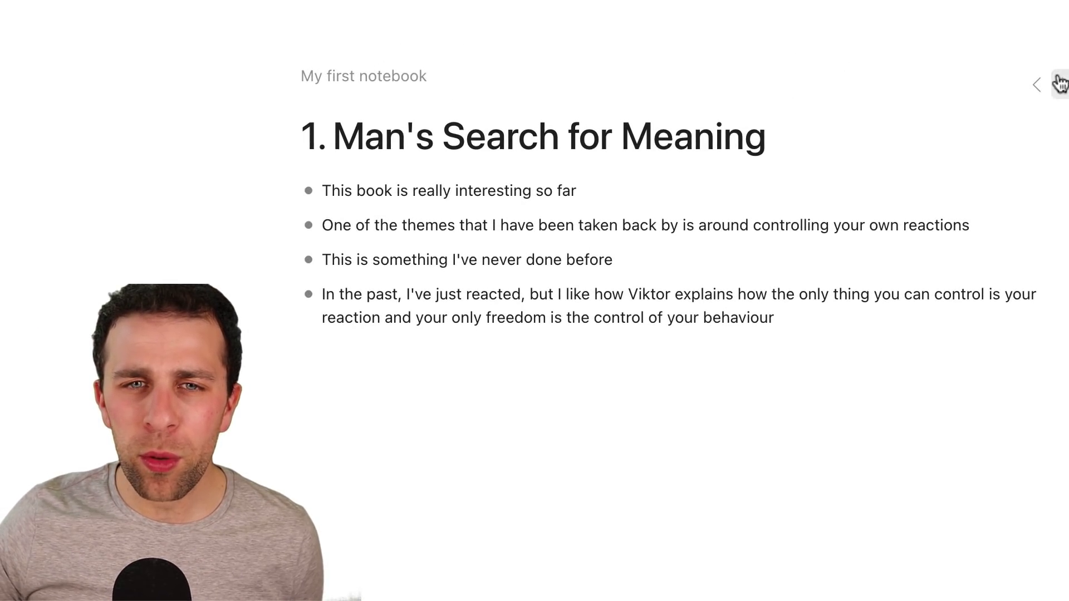
click(309, 260)
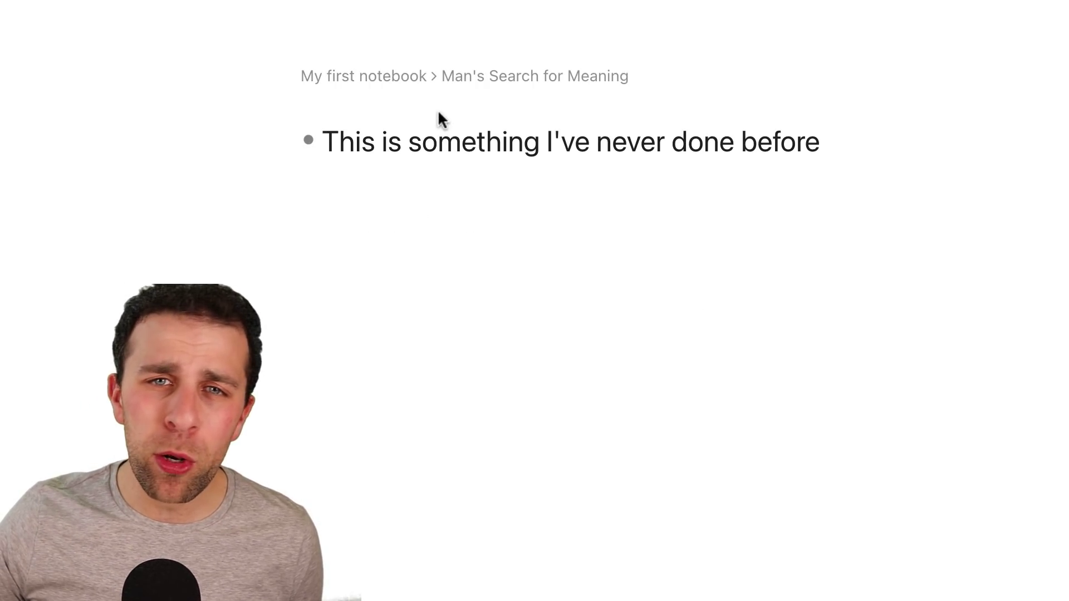
click(517, 81)
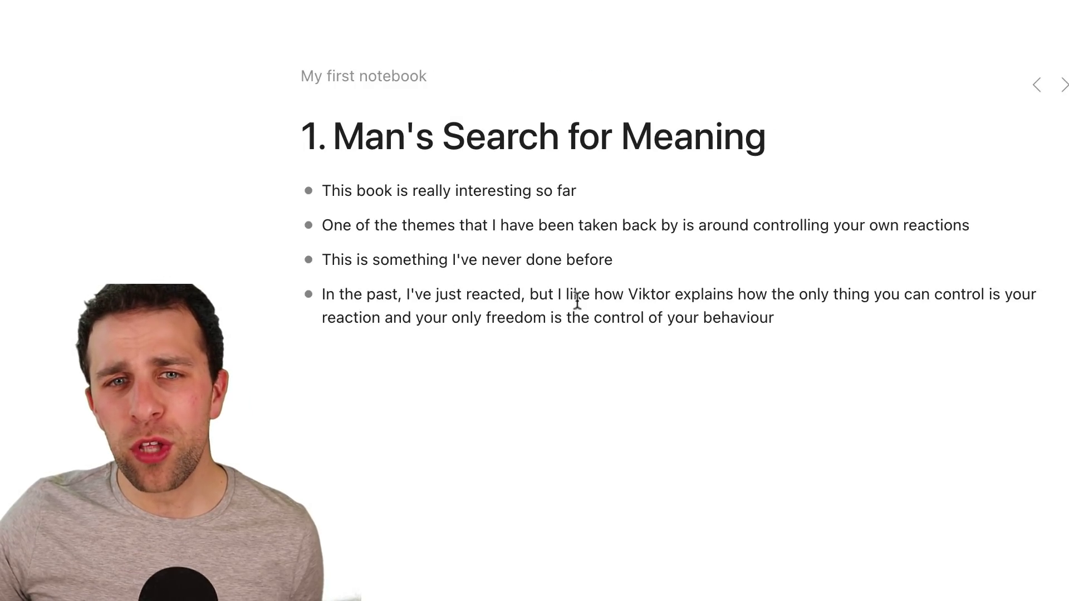
click(310, 292)
click(482, 81)
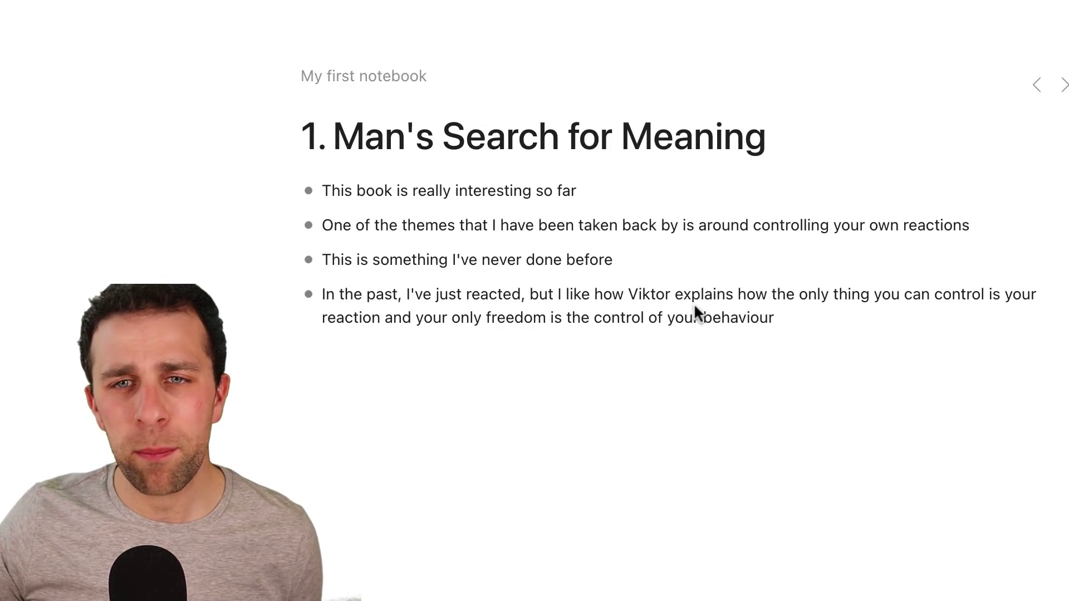
click(807, 314)
key(Return)
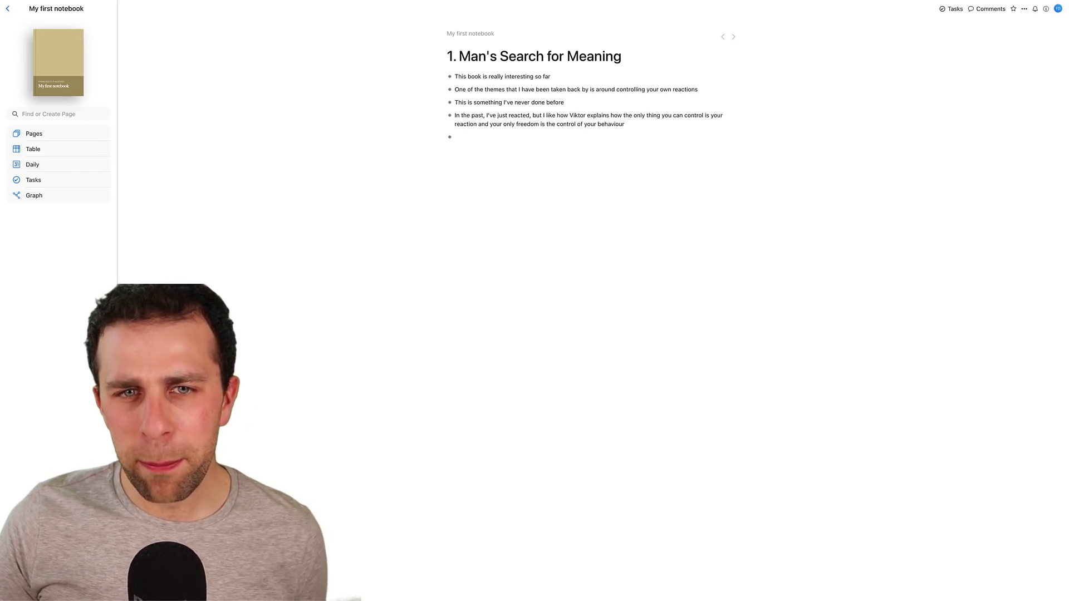
Tag the book page with #freedom, view the new freedom page in Pages, and start a [[ link.
text(#)
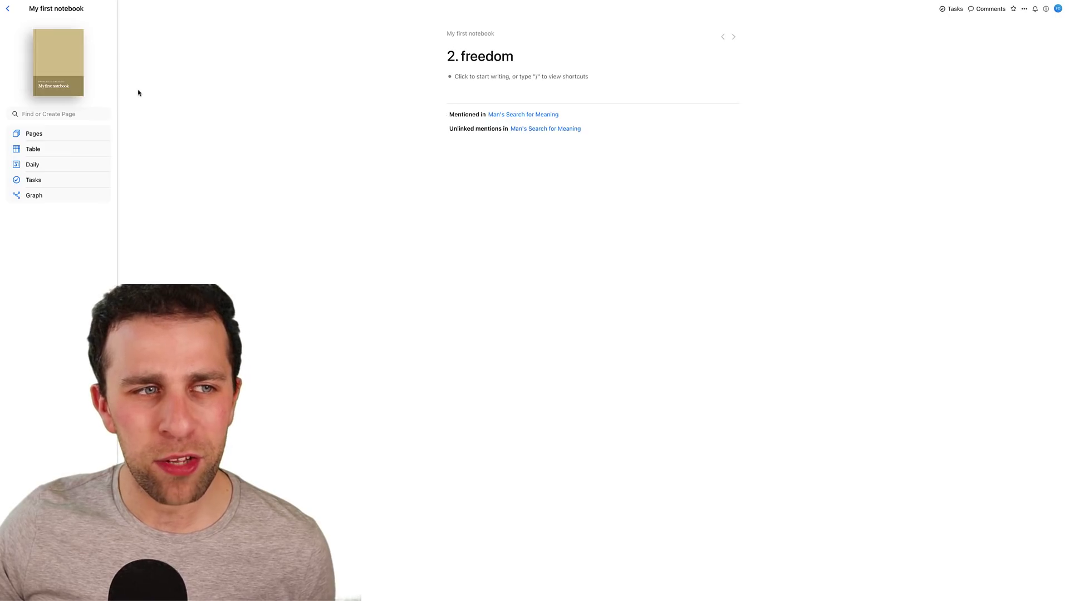
click(62, 136)
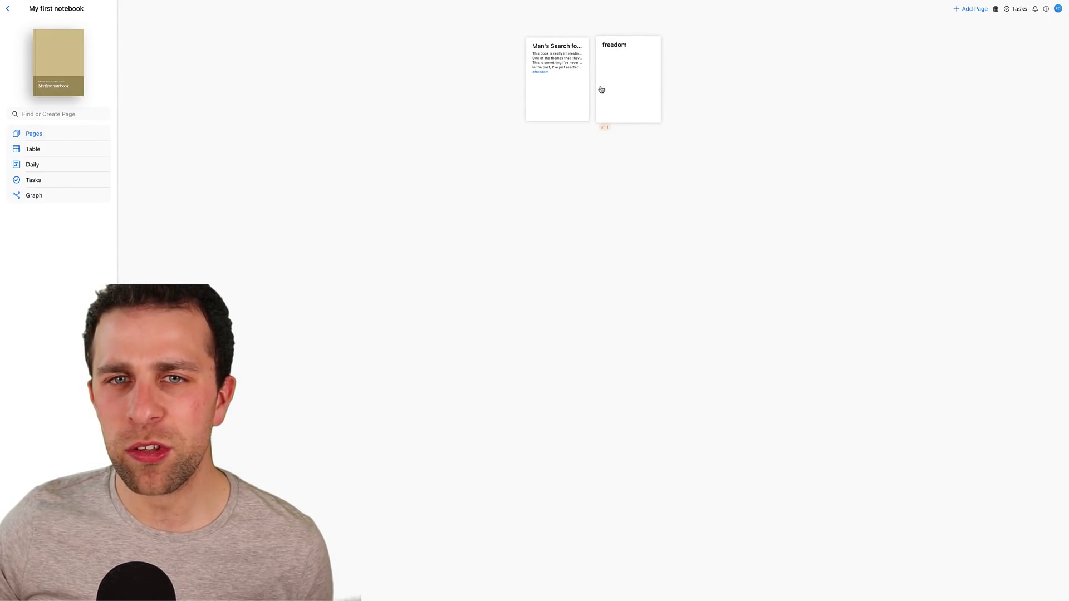
click(563, 87)
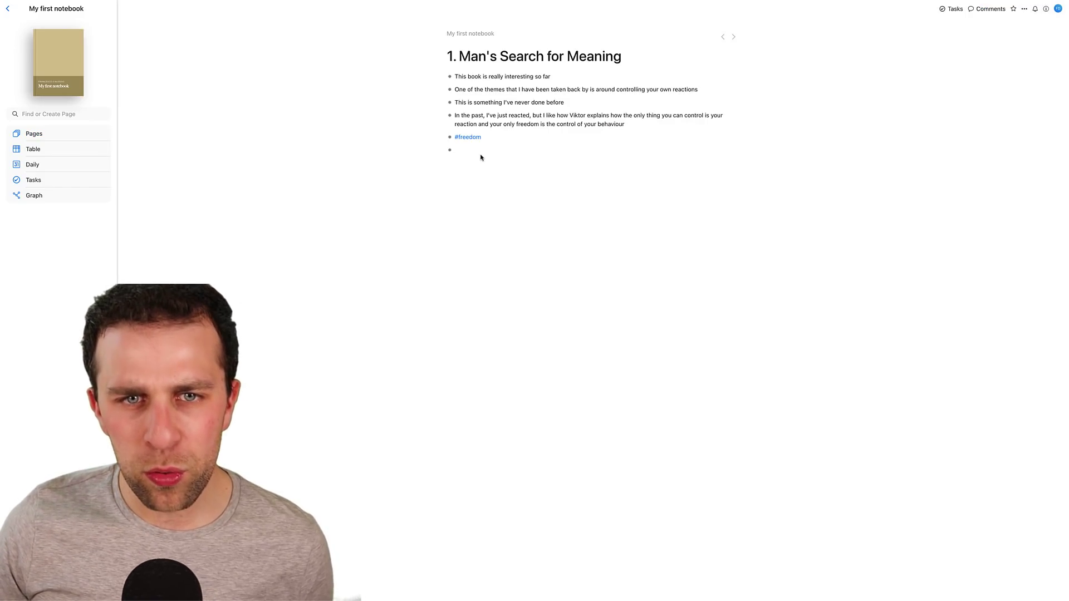
text([[)
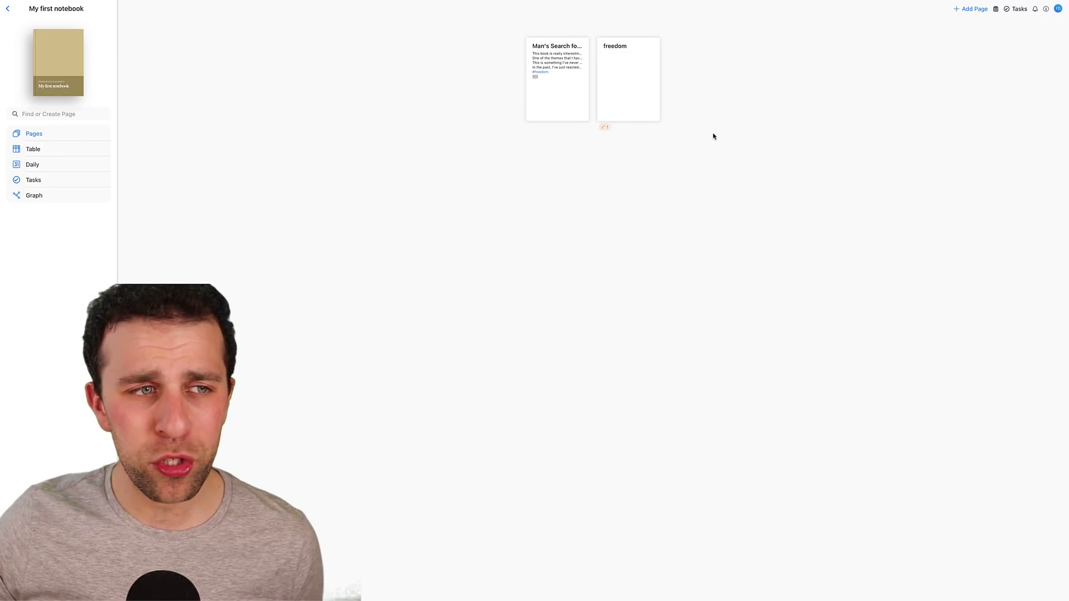
View pages as a table, select the Man's Search for Meaning row, and inspect its actions.
click(64, 155)
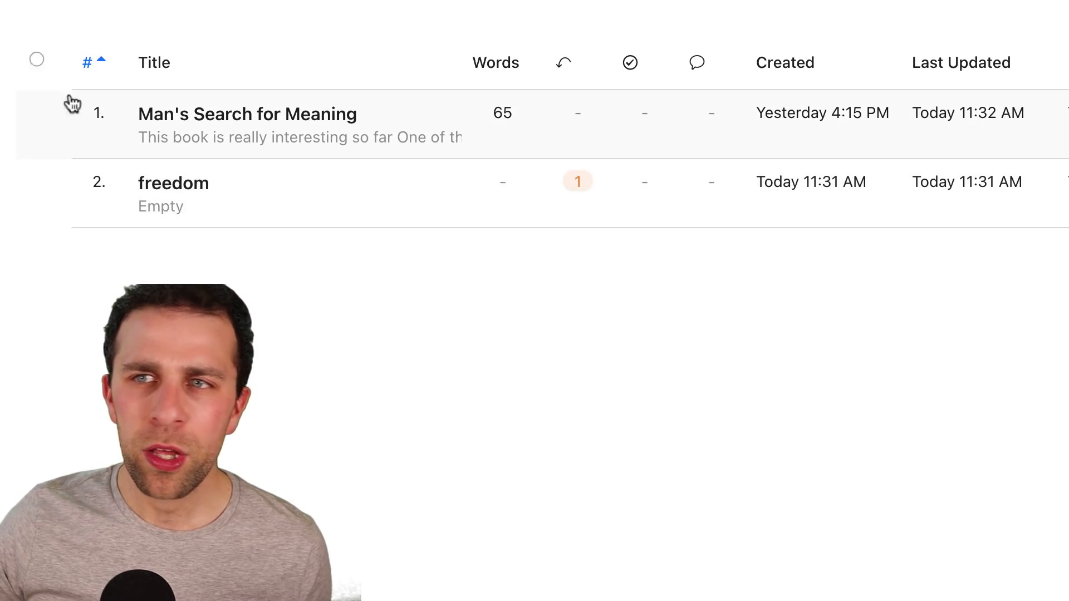
click(38, 111)
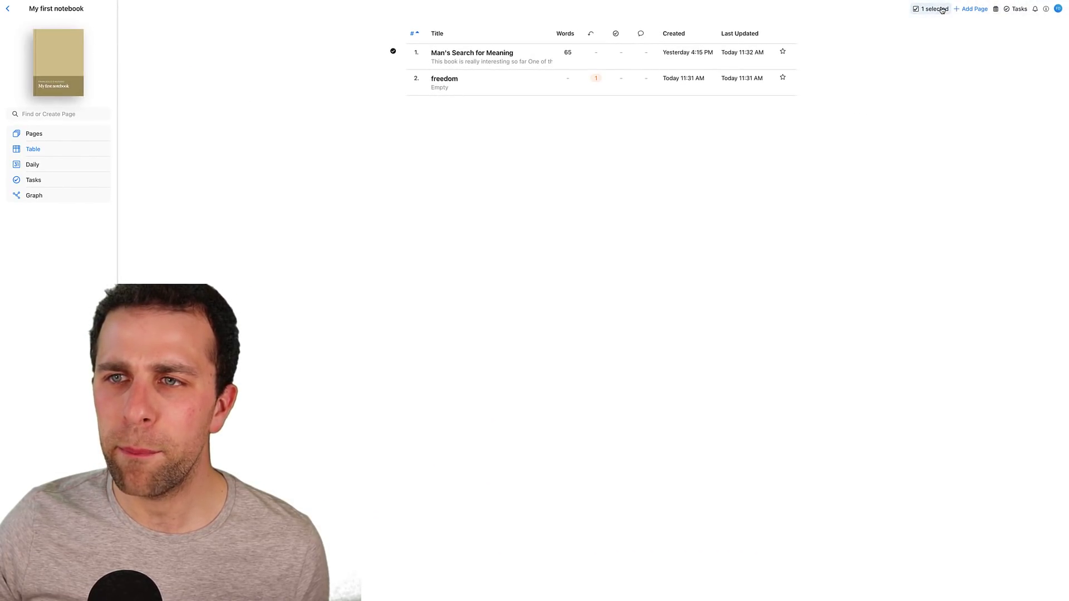
click(941, 10)
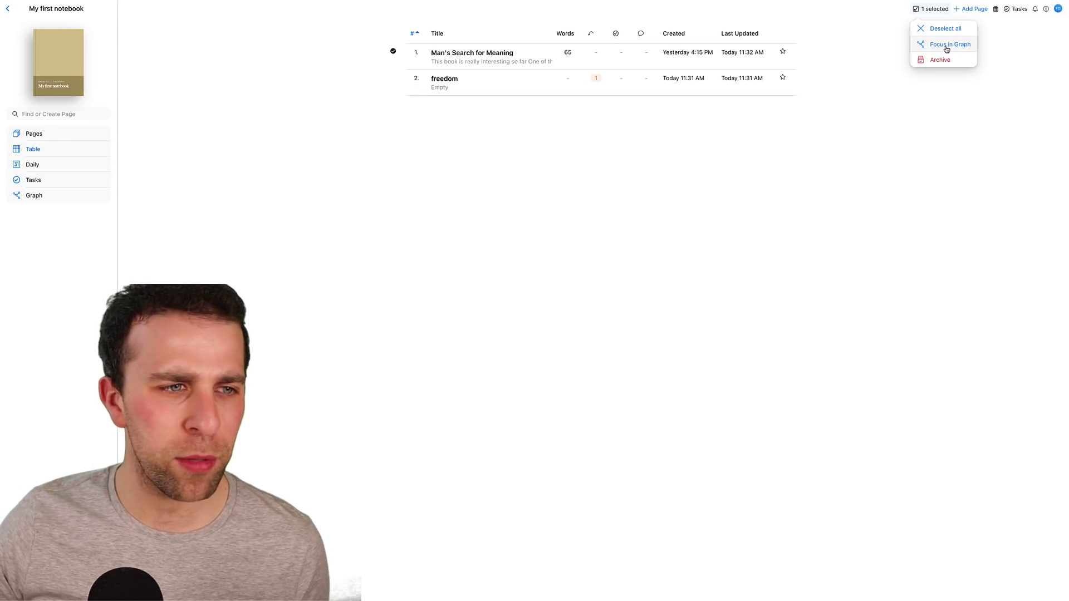
click(810, 150)
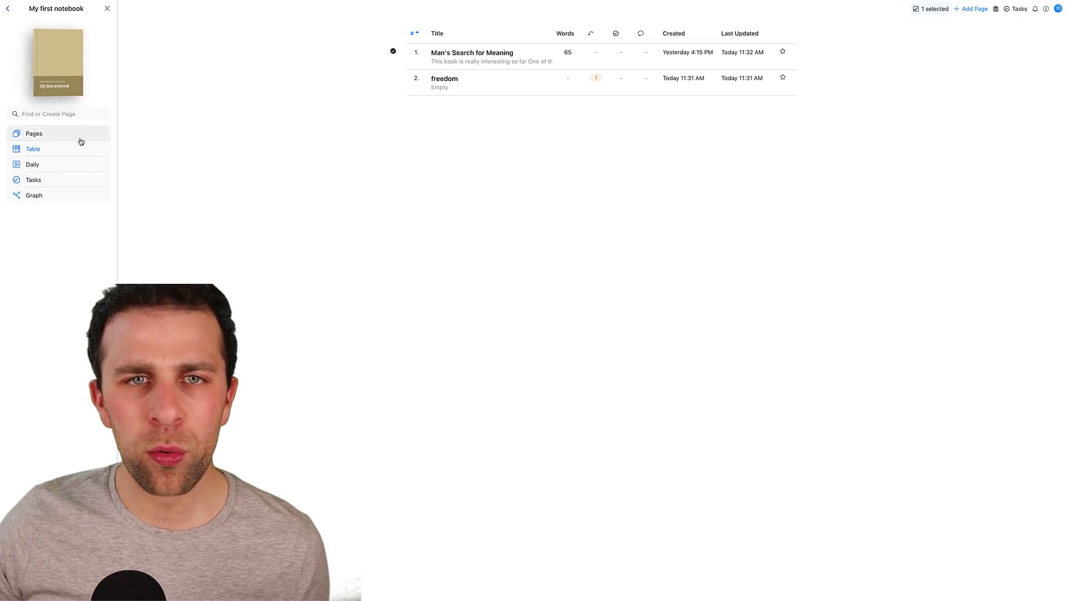
Create today's March 9, 2021 daily note, check its date, and open it from Pages.
click(71, 163)
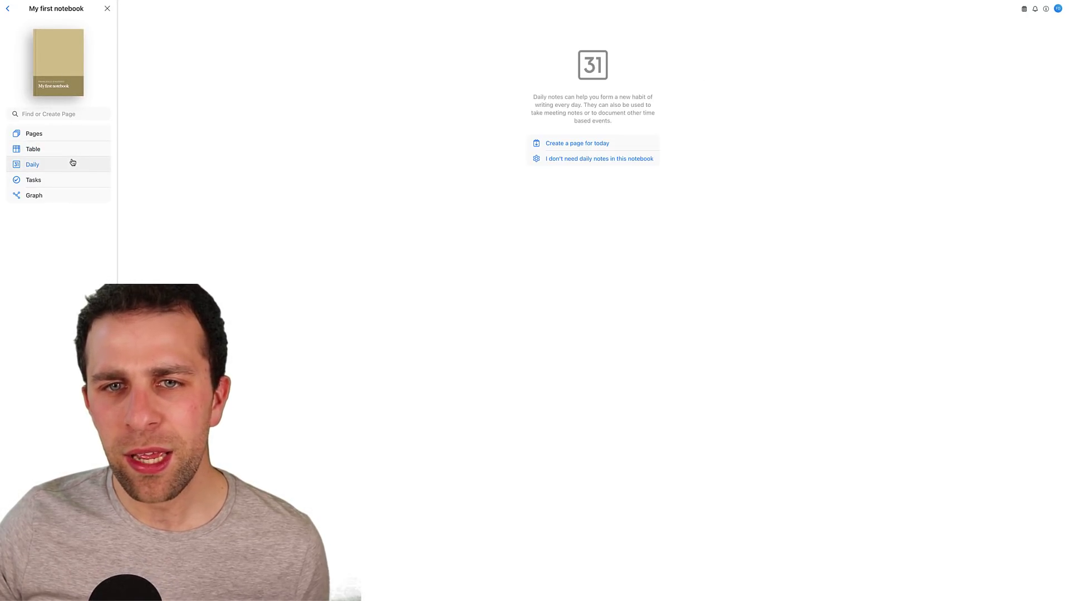
click(593, 146)
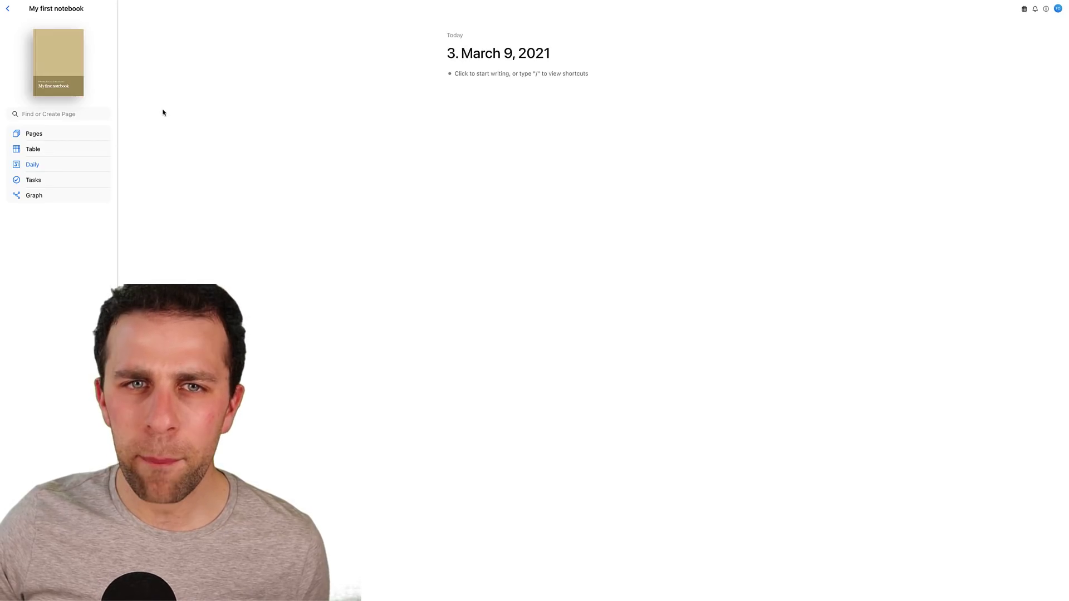
click(454, 35)
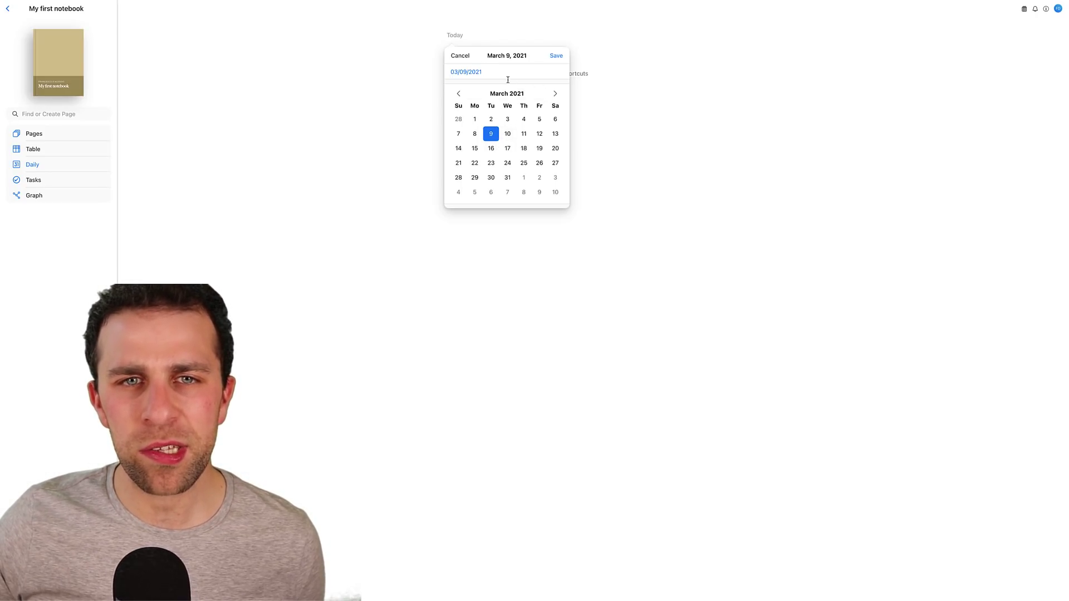
click(424, 86)
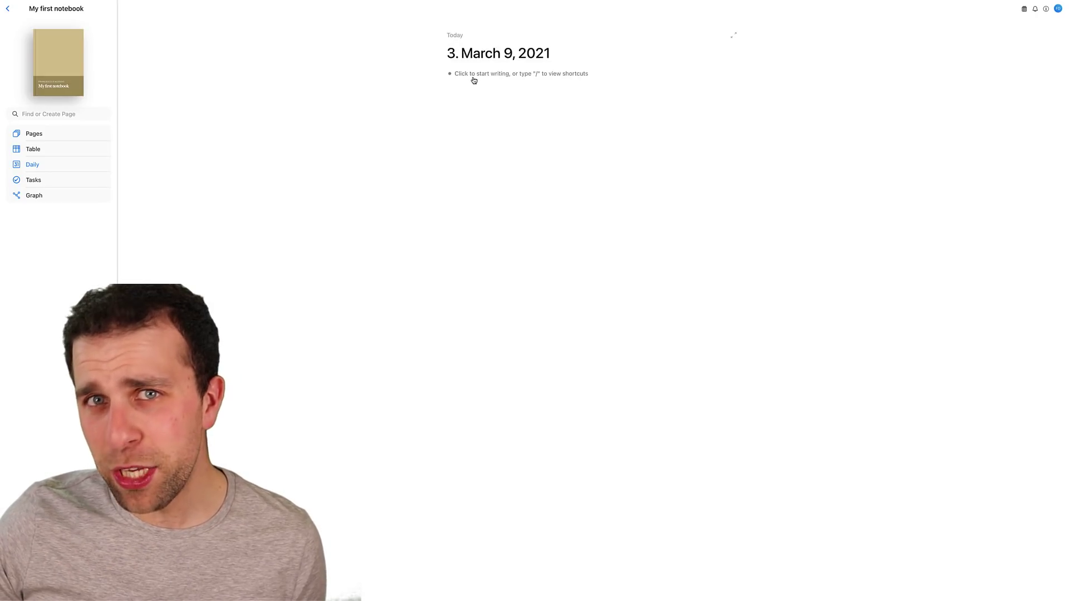
click(45, 140)
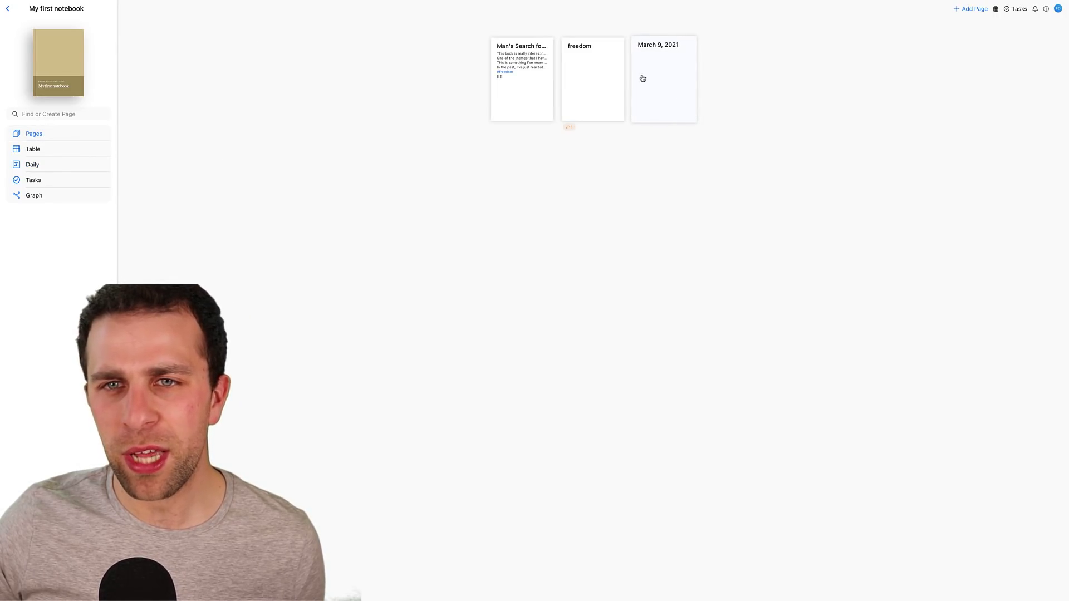
click(652, 92)
click(484, 78)
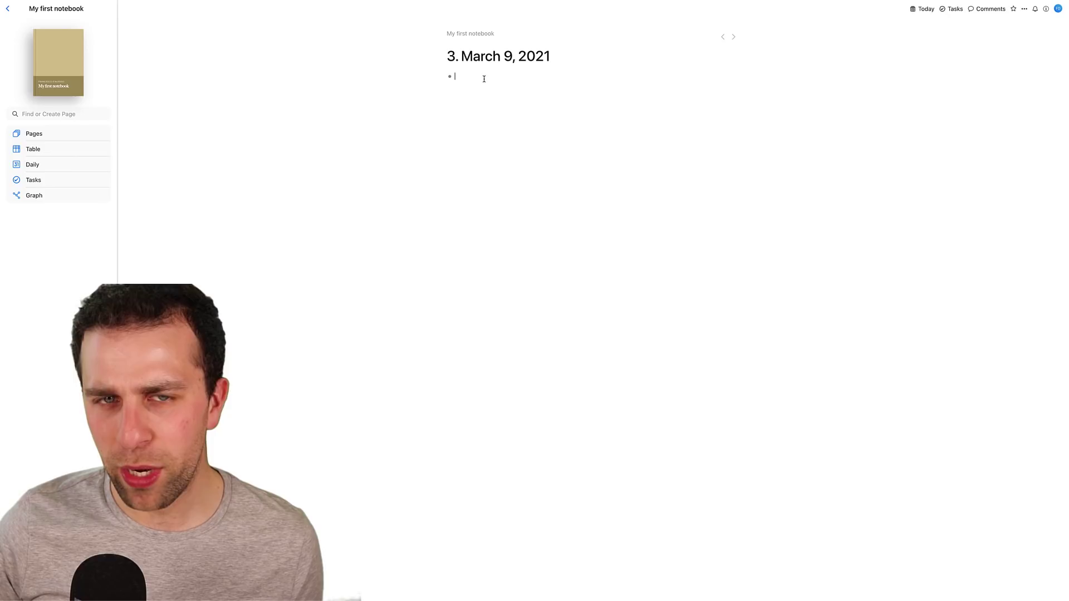
Follow links between March 9, 2021, Man's Search for Meaning and freedom, expanding freedom's mentions.
click(62, 134)
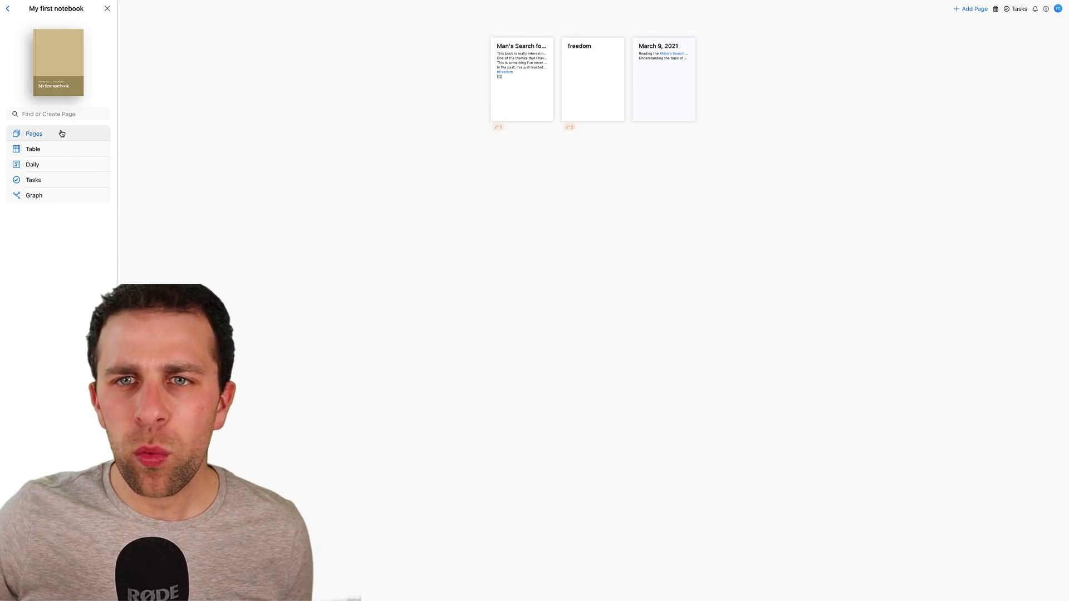
click(663, 98)
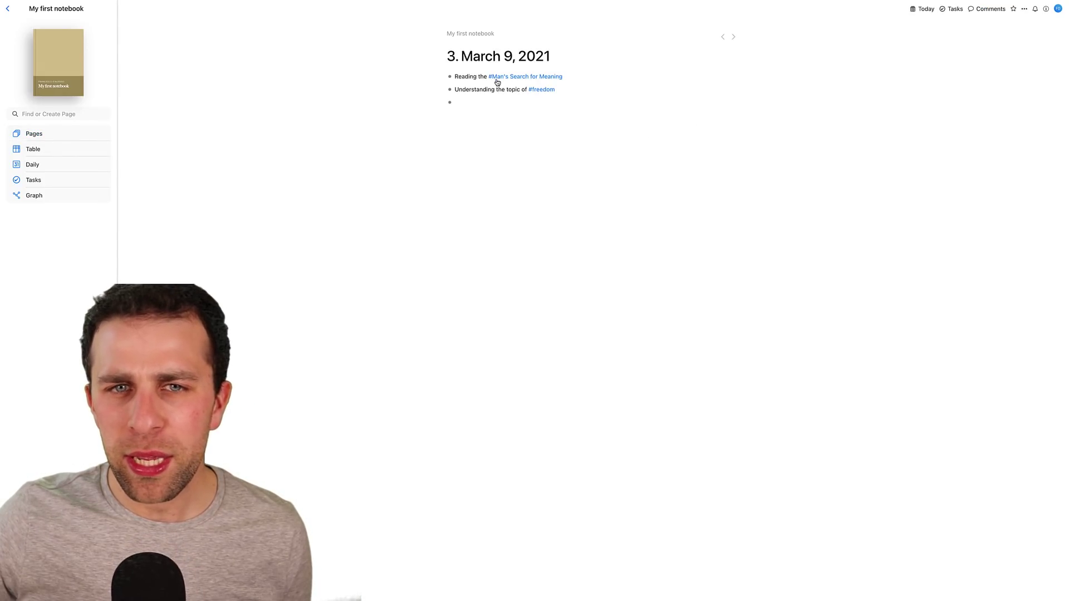
click(531, 76)
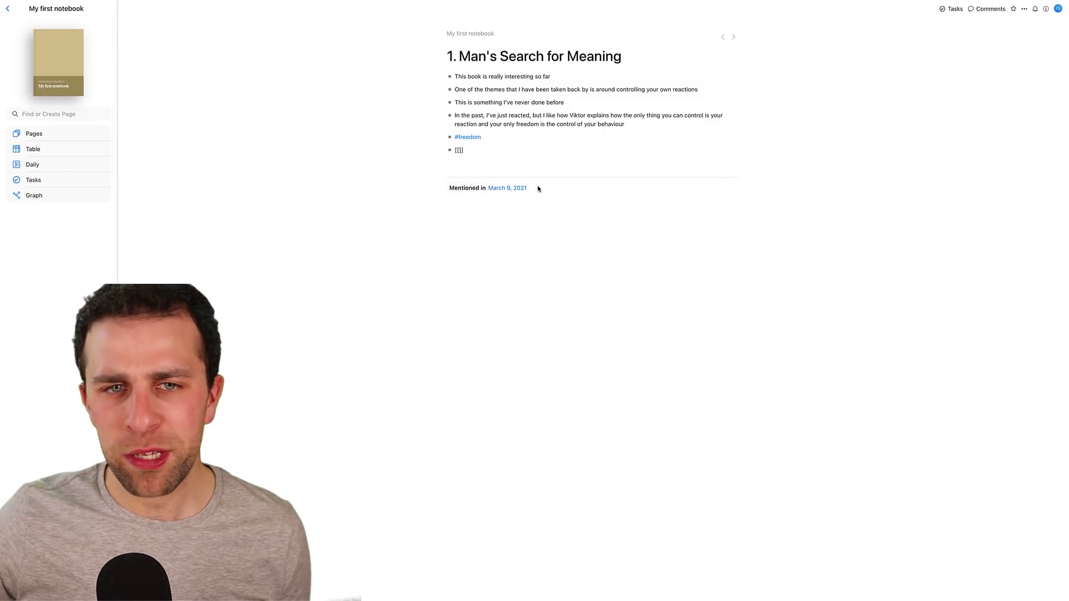
click(513, 190)
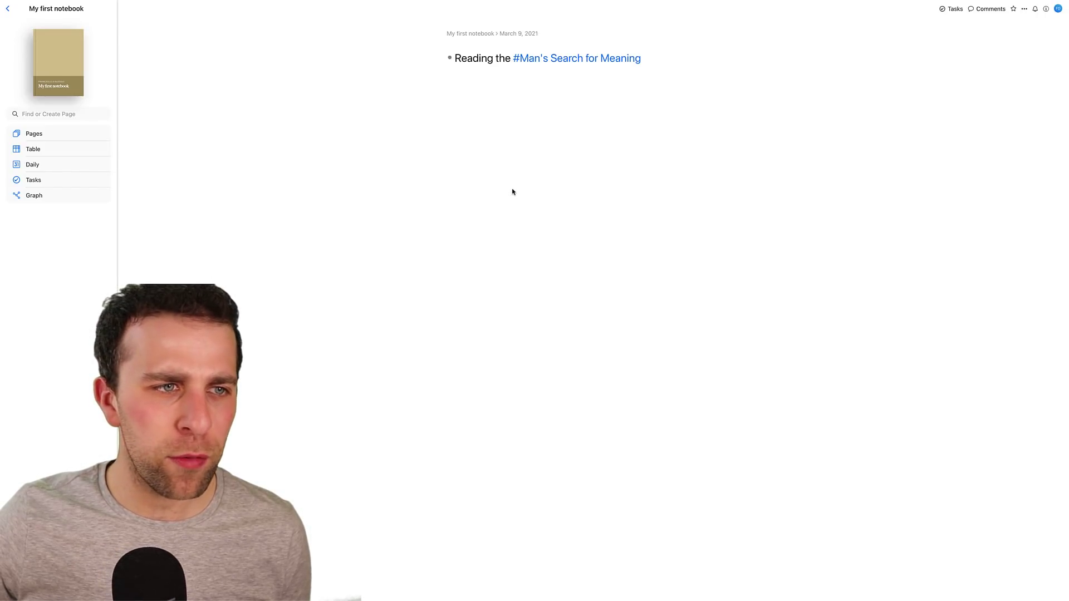
click(46, 134)
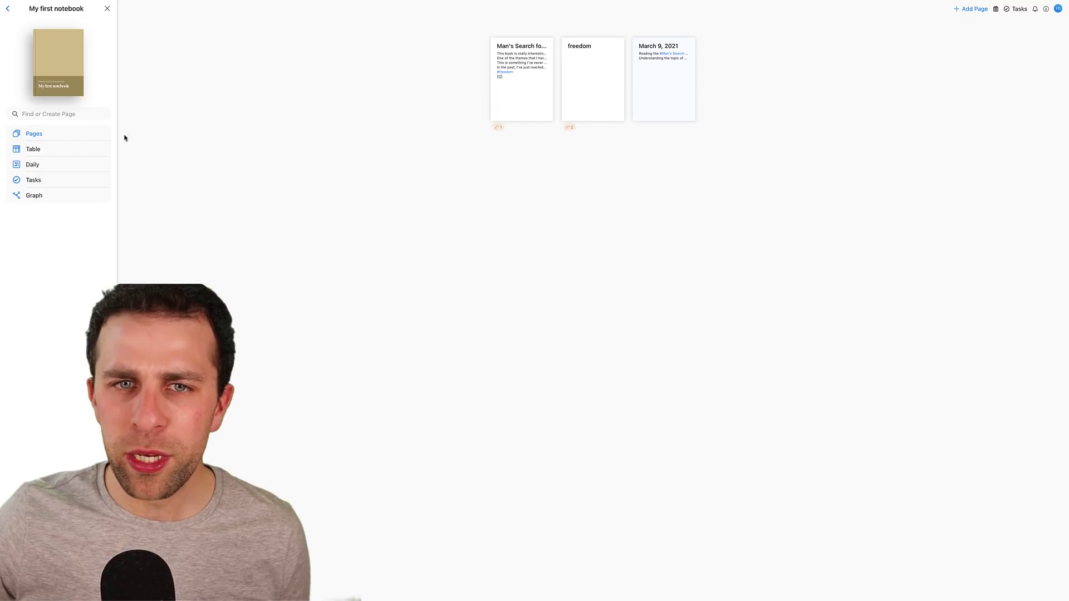
click(601, 91)
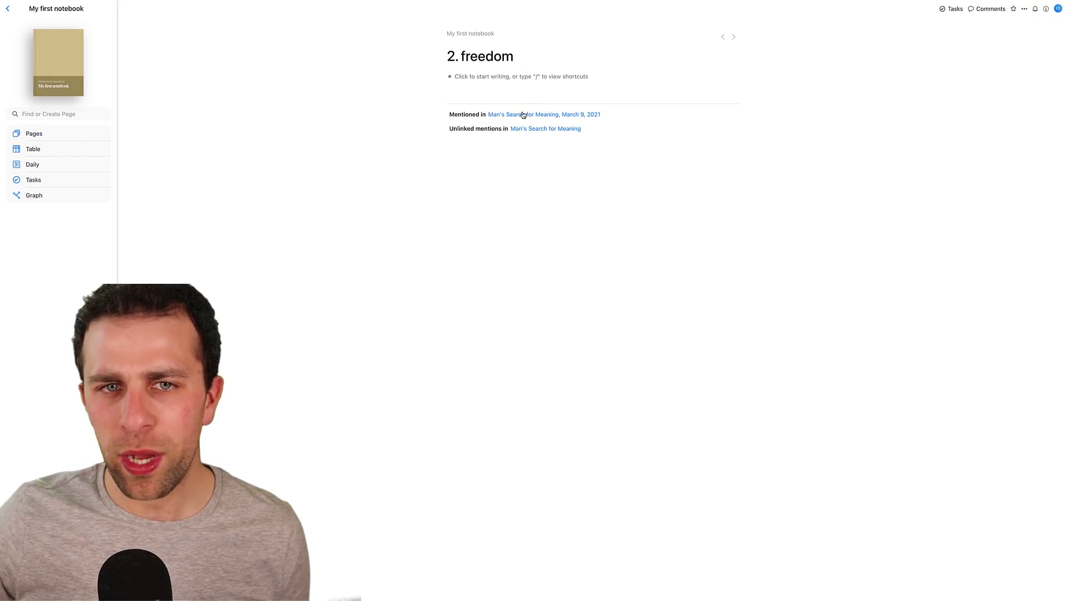
click(484, 115)
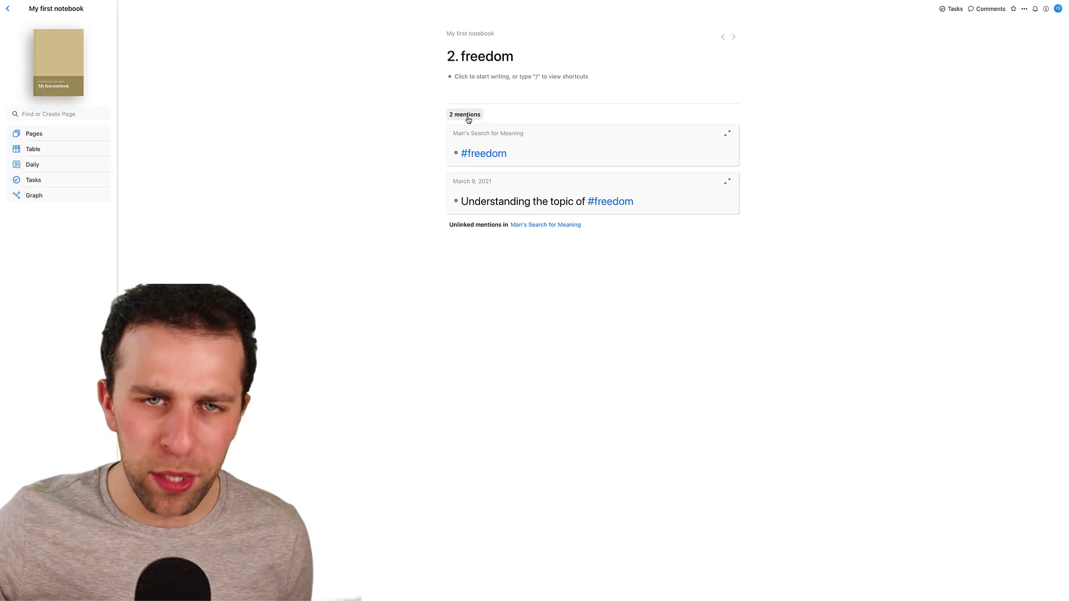
click(90, 134)
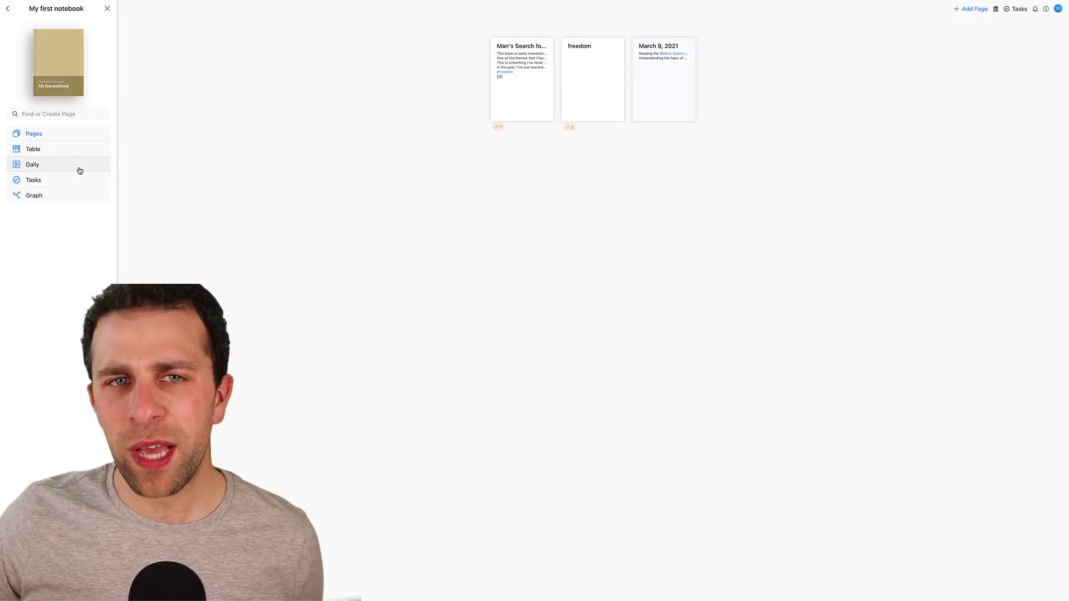
Give the Organize Desk task a due date of March 11, 2021 and save it.
click(78, 166)
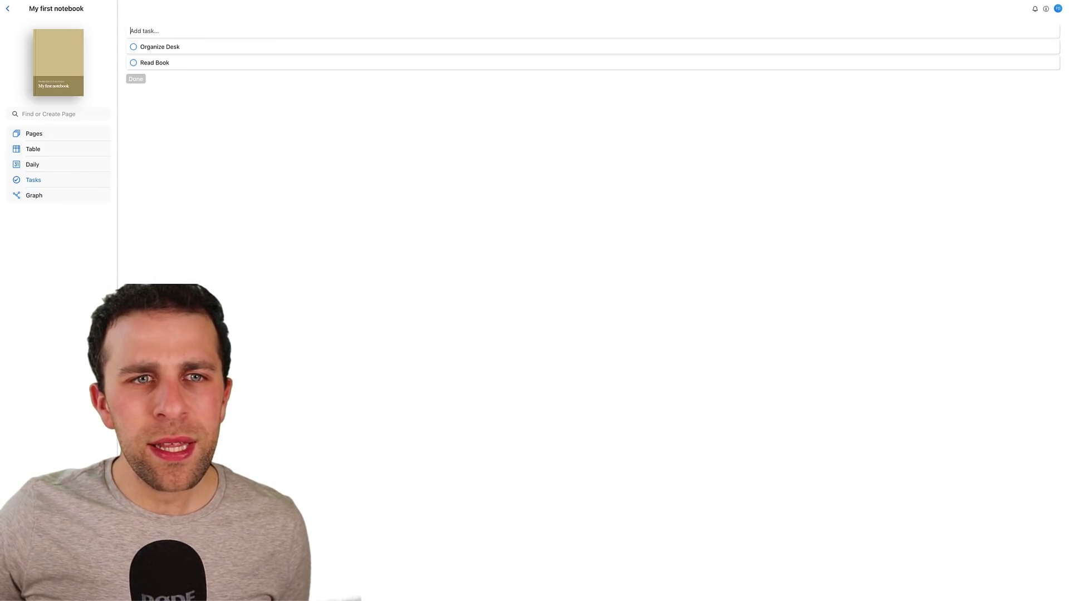
click(306, 47)
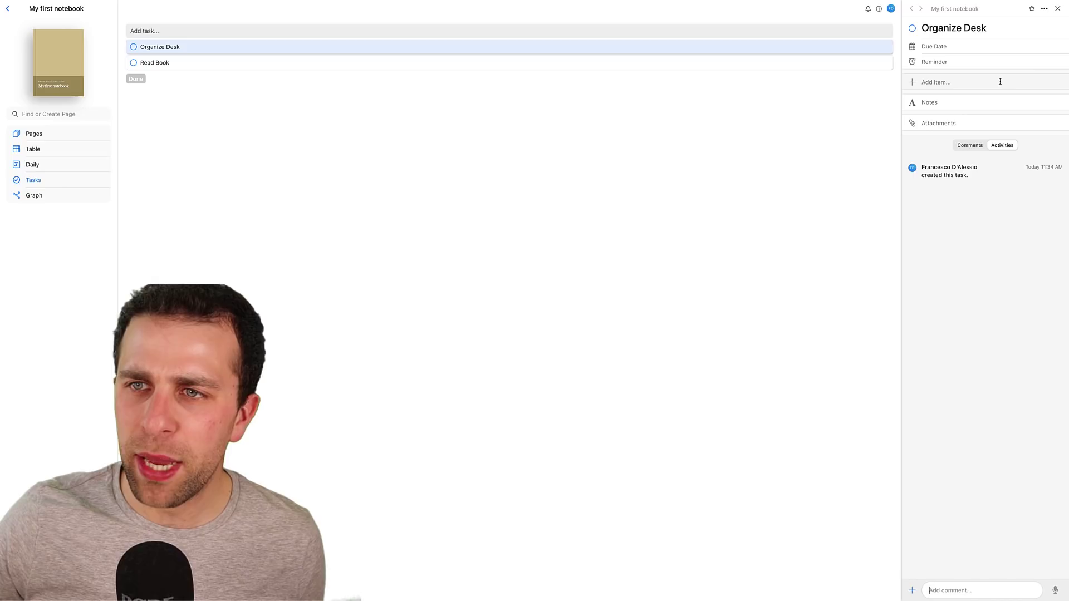
click(957, 46)
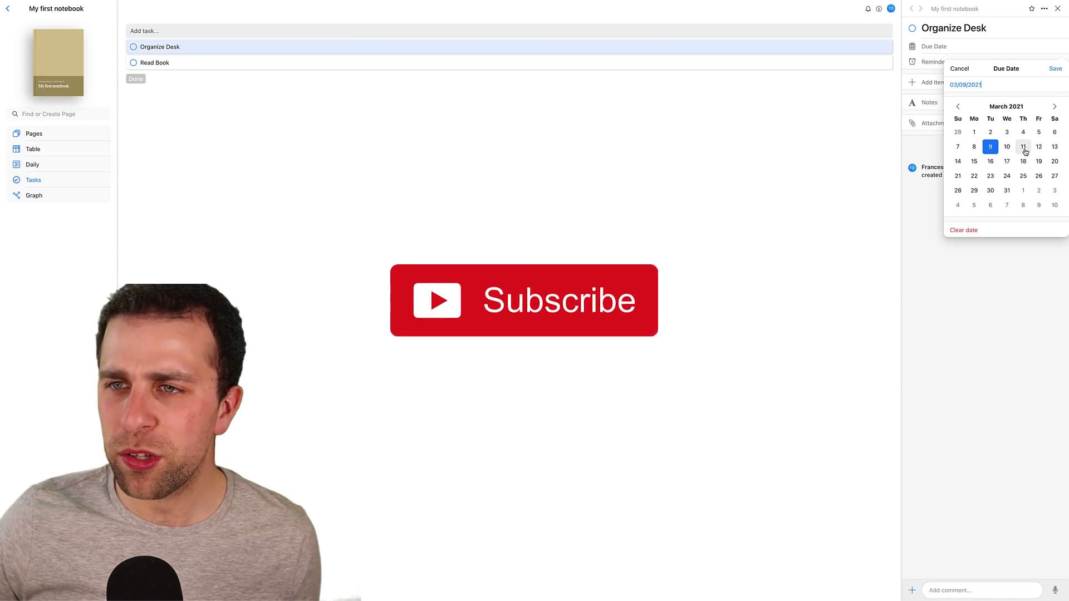
click(1023, 147)
click(950, 262)
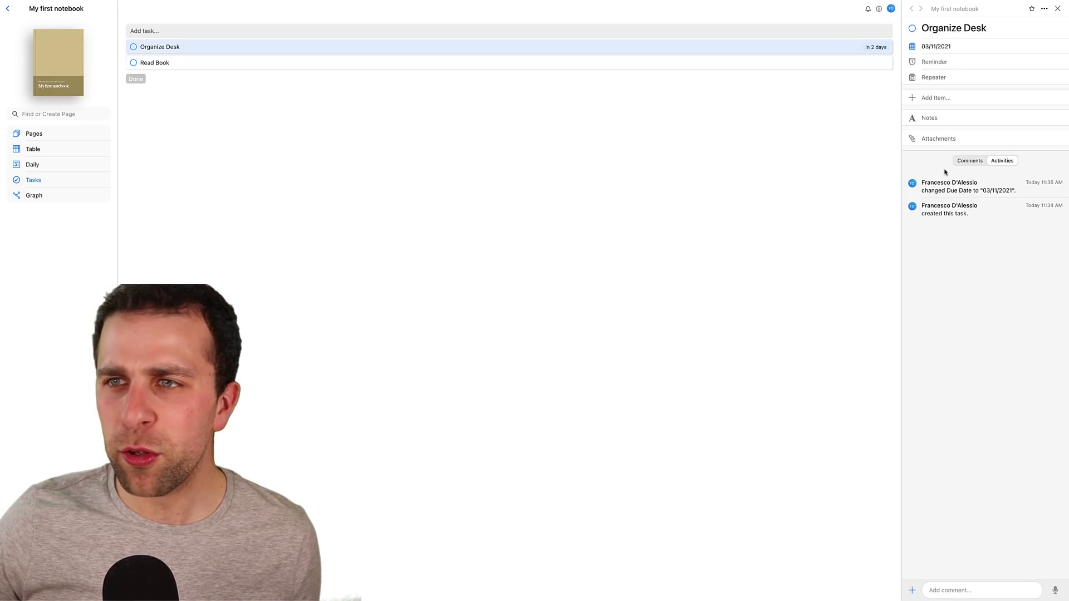
click(1044, 8)
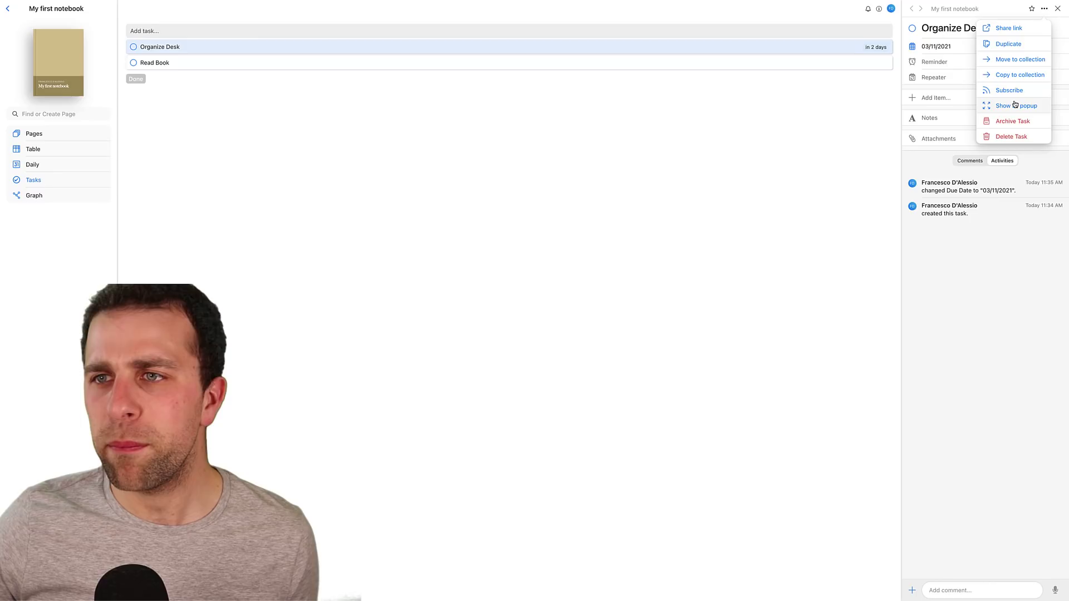
click(939, 9)
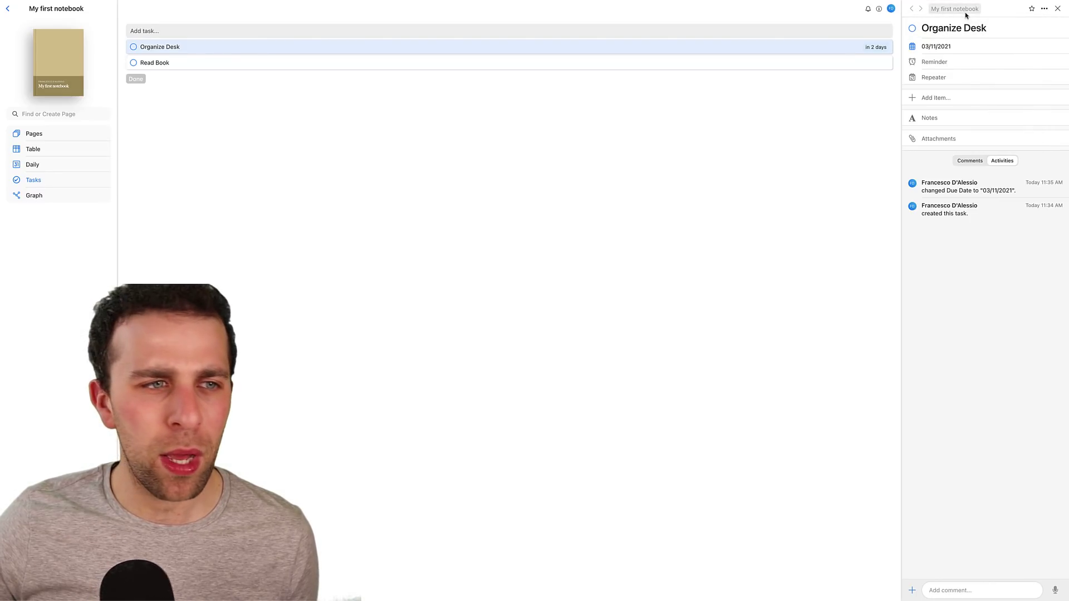
click(961, 11)
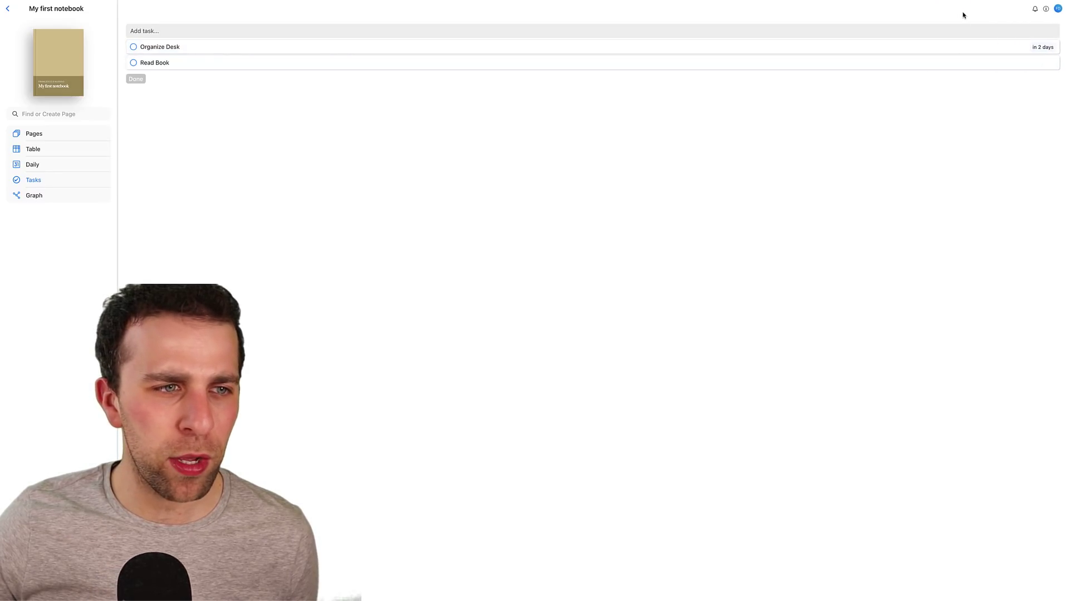
Dock the notebook's task list as a side panel beside the page cards.
click(52, 137)
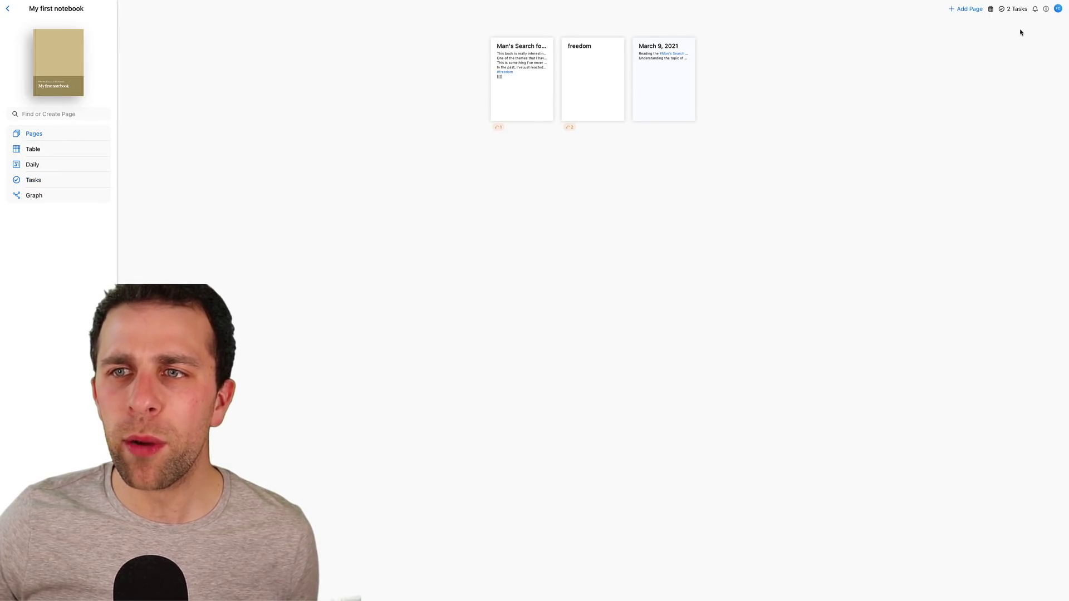
click(1014, 9)
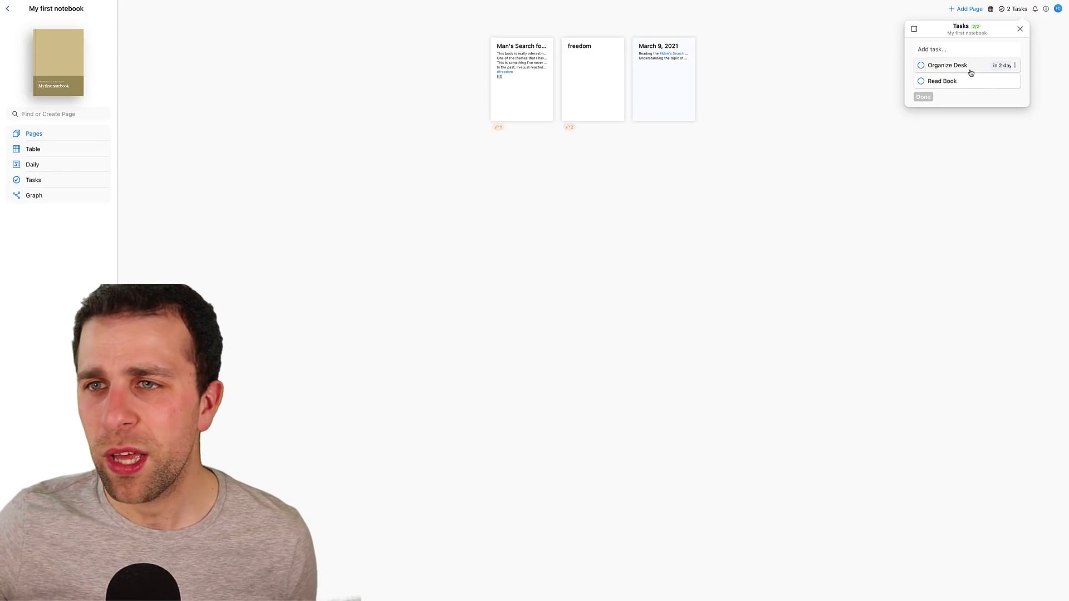
click(914, 29)
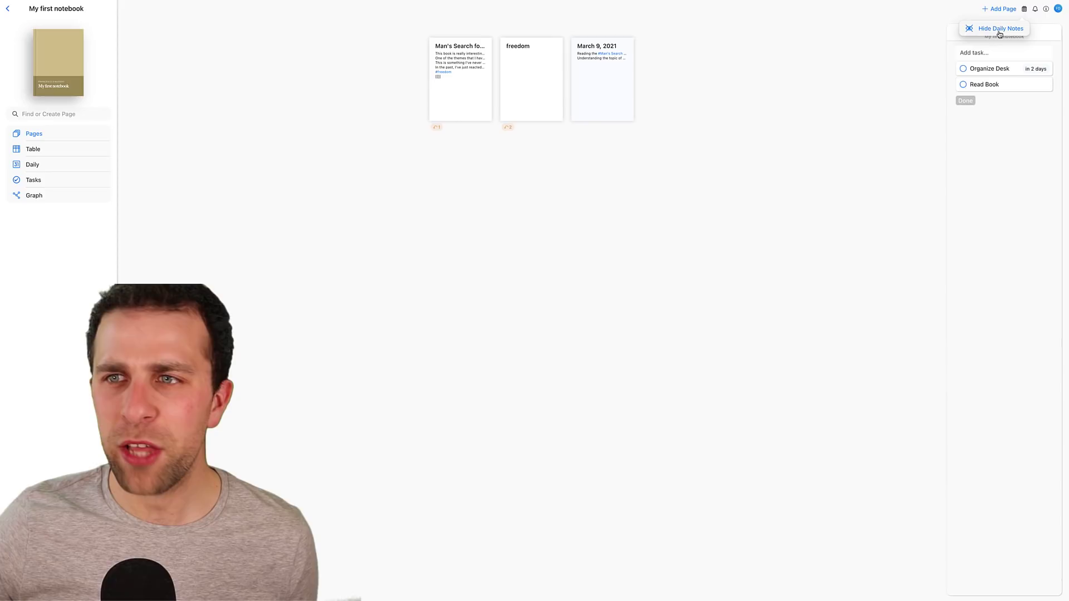
Hide daily notes from the page overview, leaving only the book and freedom cards.
click(998, 29)
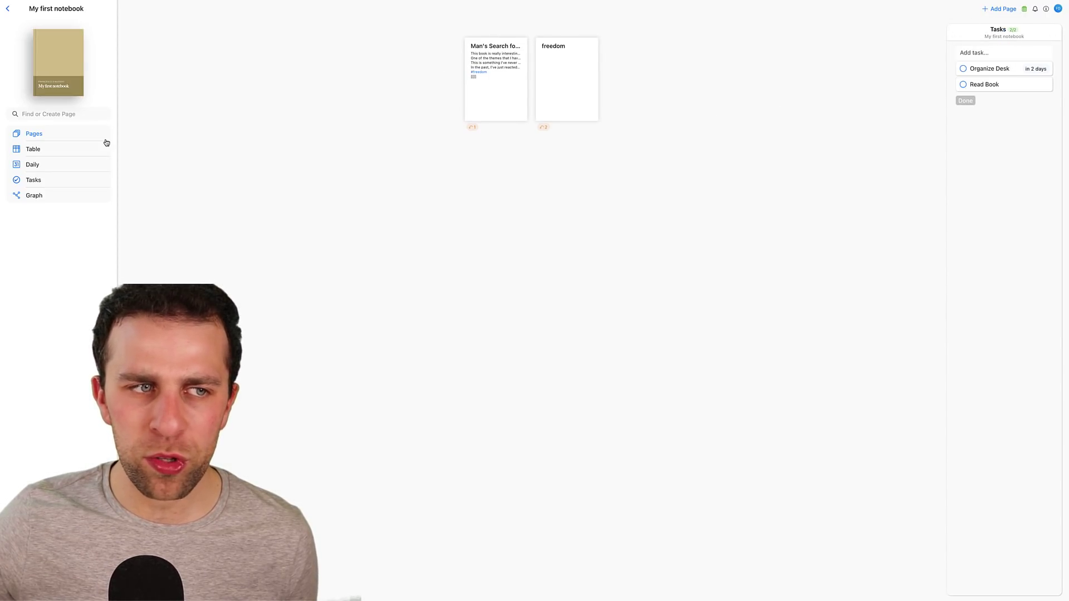
click(67, 165)
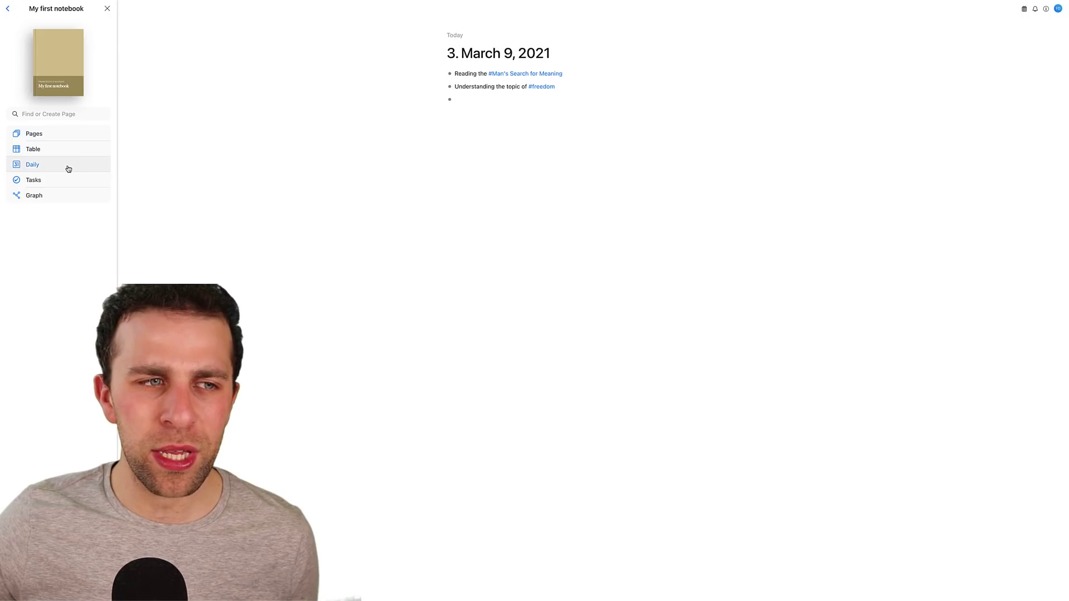
click(71, 136)
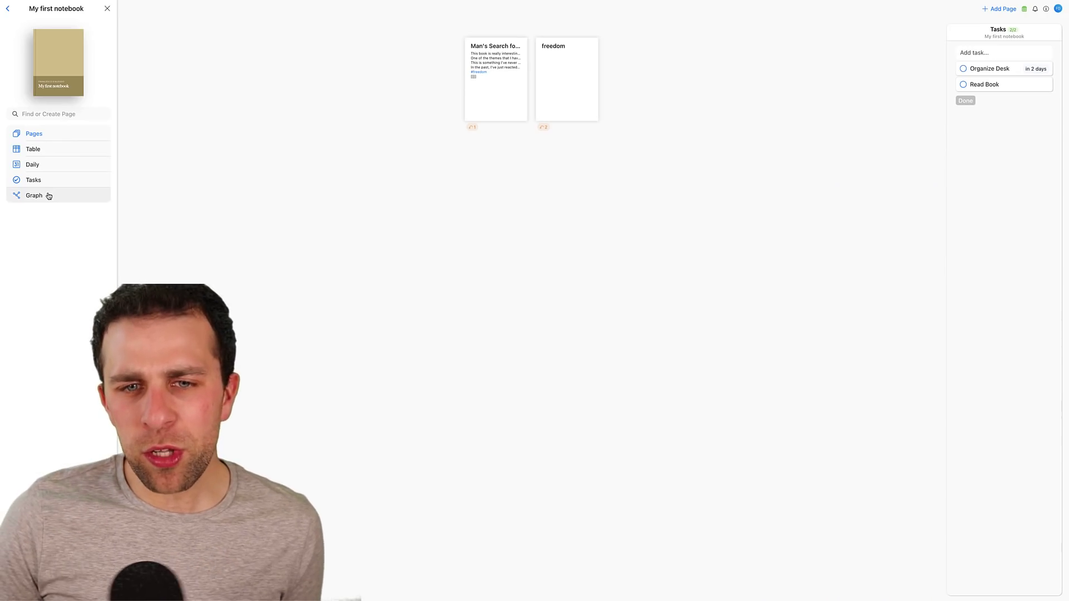
In the graph view, move the March 9, 2021 node and the Daily node to the left.
click(48, 196)
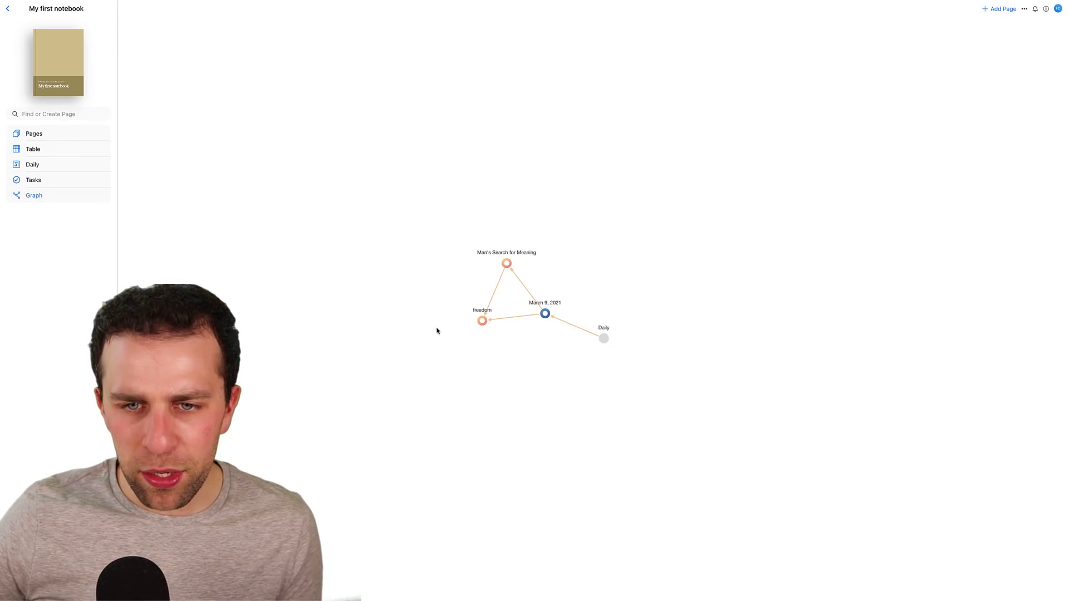
scroll(519, 303, up, 5)
drag(589, 332, 461, 297)
key(super+k)
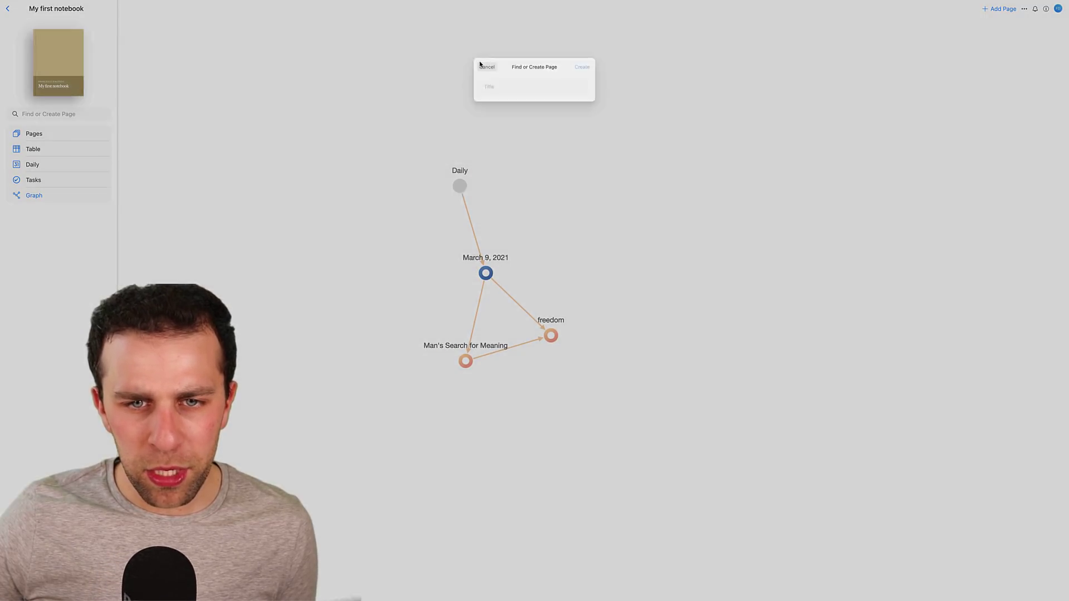
click(486, 67)
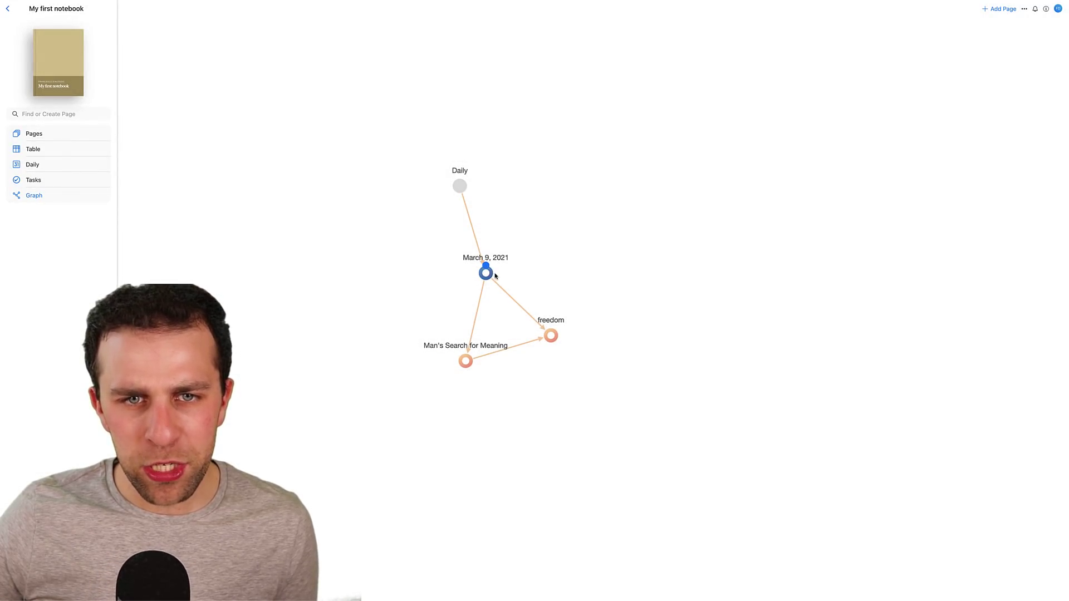
drag(461, 190, 253, 189)
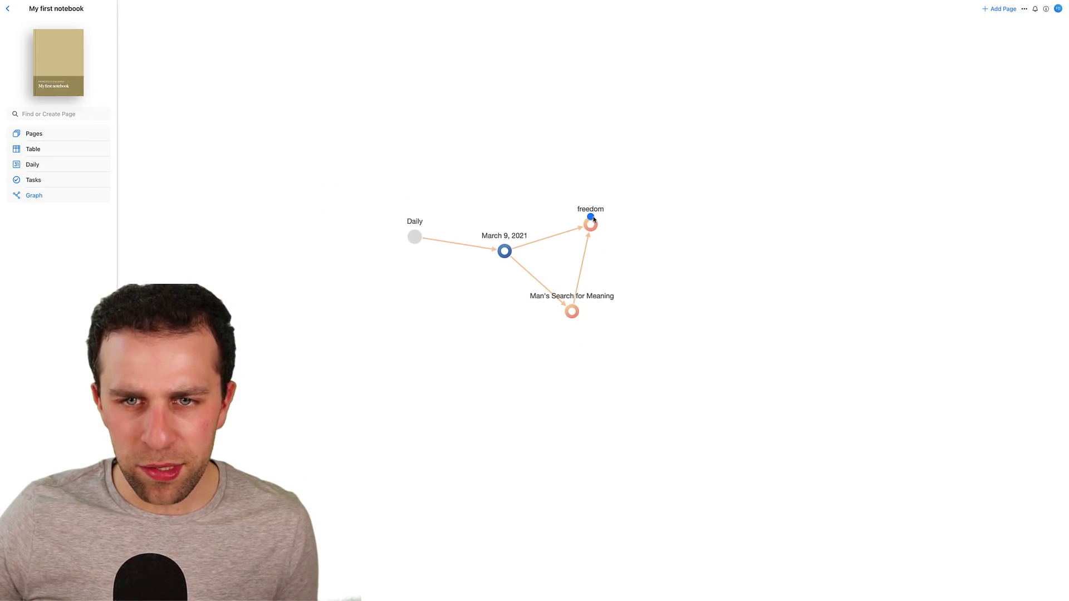
Create a new page named 'Inner Control' and position its node in the graph.
key(super+k)
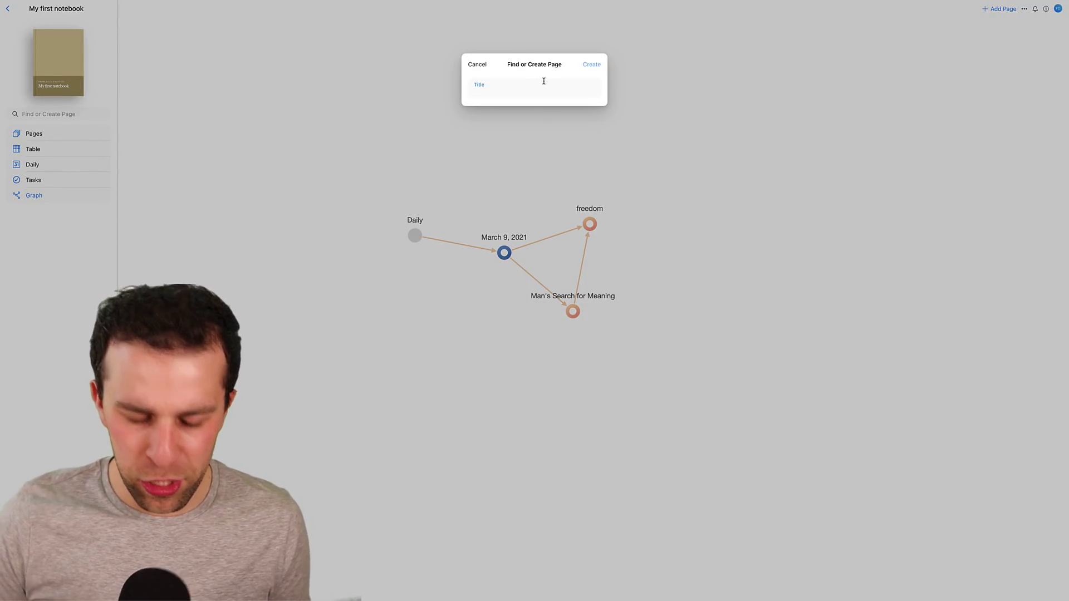
text(Inner Control)
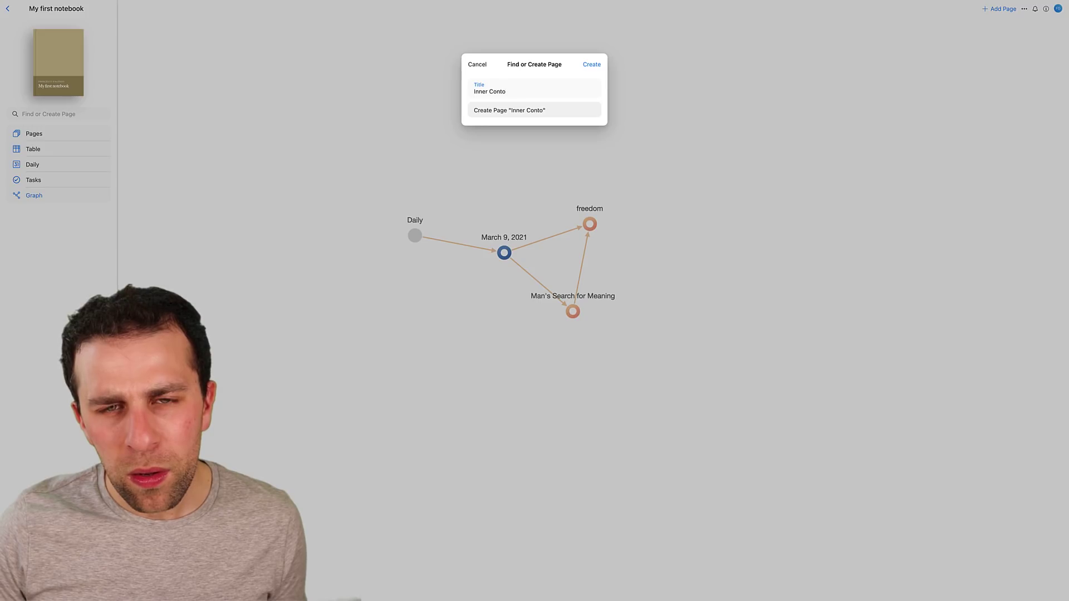
key(Return)
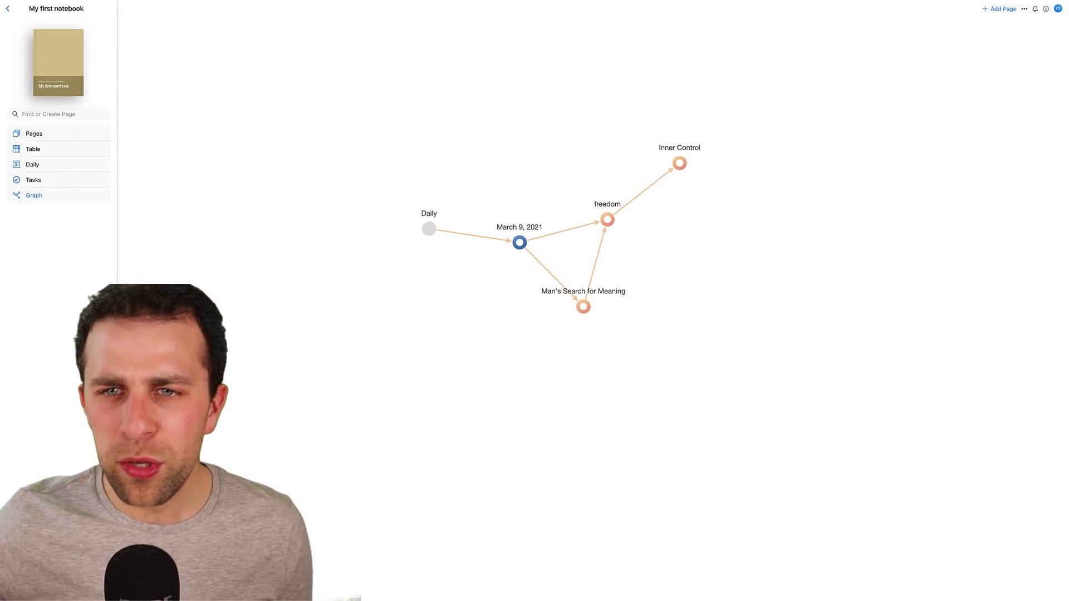
drag(679, 163, 539, 339)
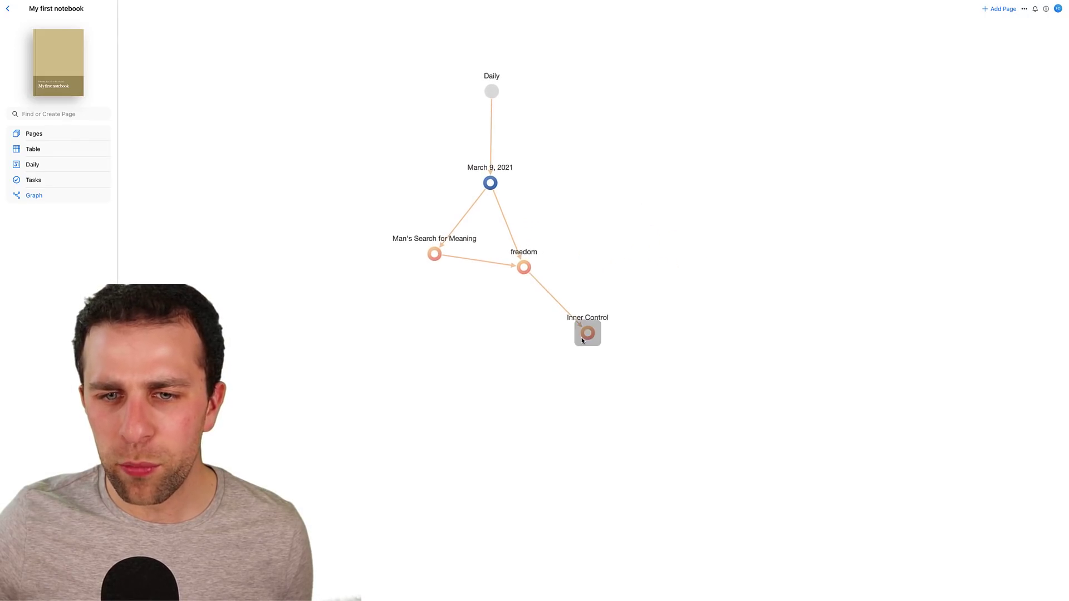
click(589, 333)
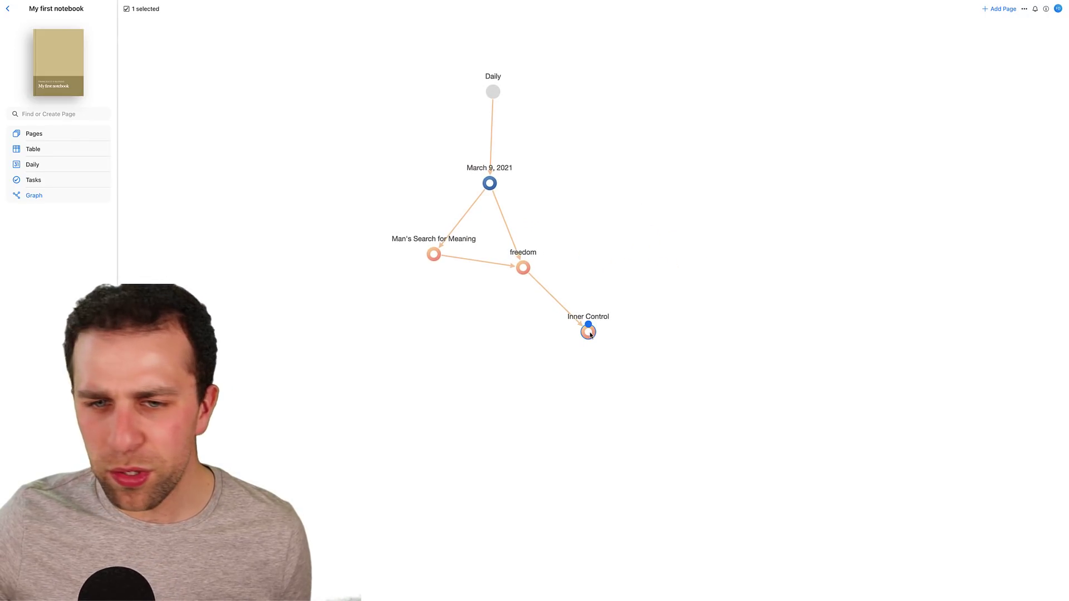
Link Inner Control to freedom and to the March 9, 2021 node in the graph.
click(79, 134)
click(617, 106)
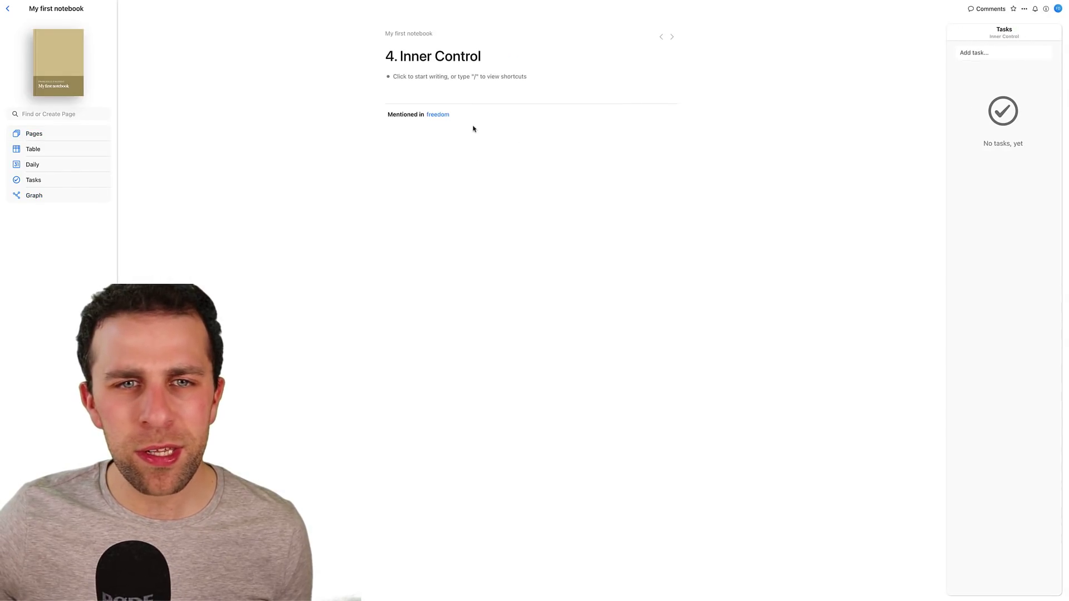
click(72, 195)
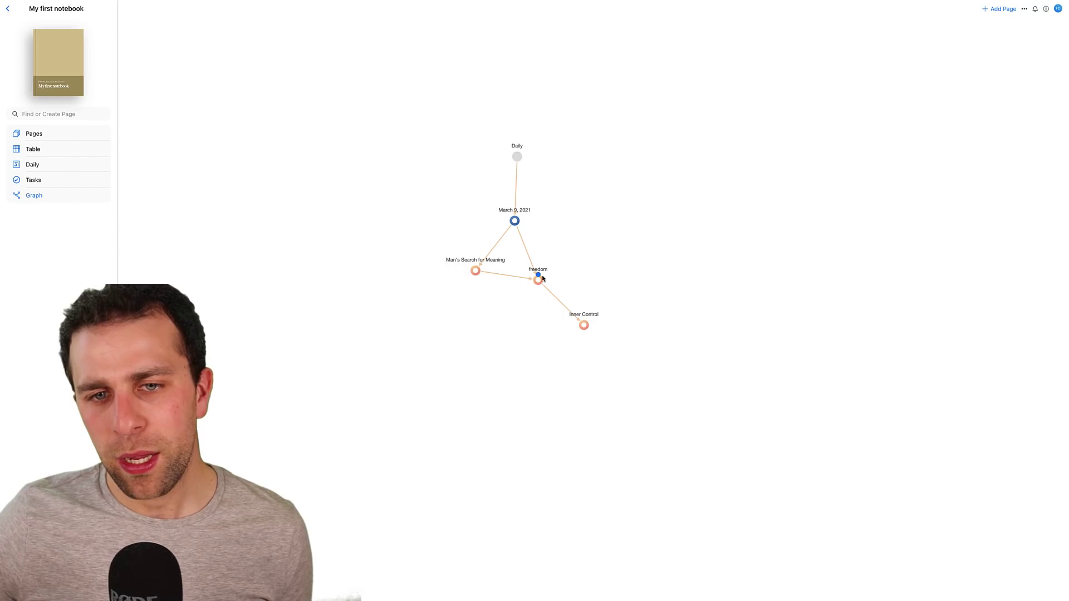
mouse_move(539, 275)
mouse_down()
mouse_move(681, 239)
mouse_move(483, 310)
mouse_move(601, 343)
mouse_move(485, 287)
mouse_move(537, 278)
mouse_up()
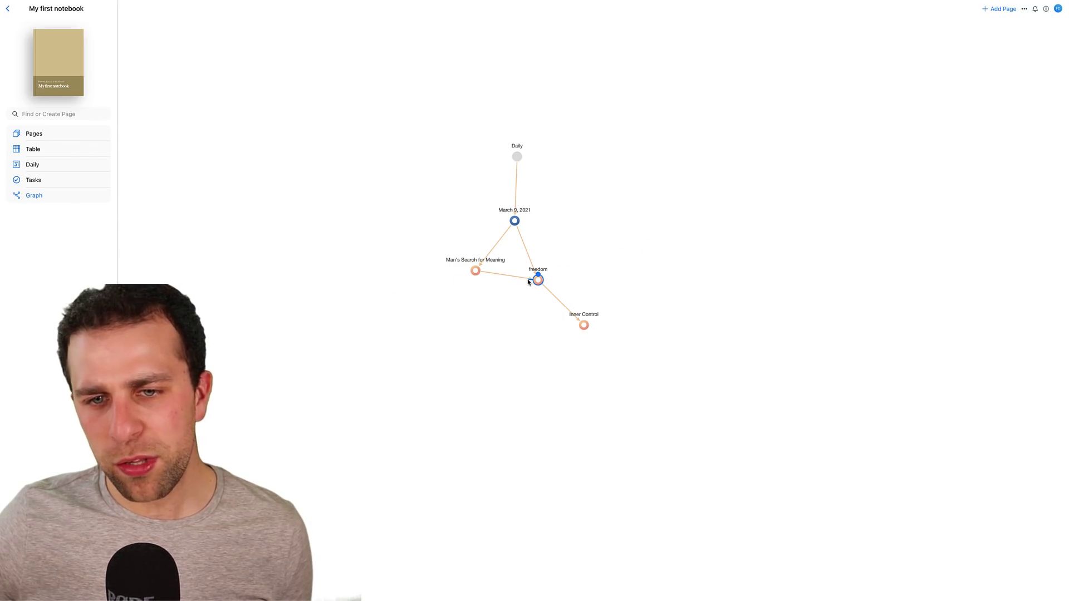
drag(583, 319, 517, 215)
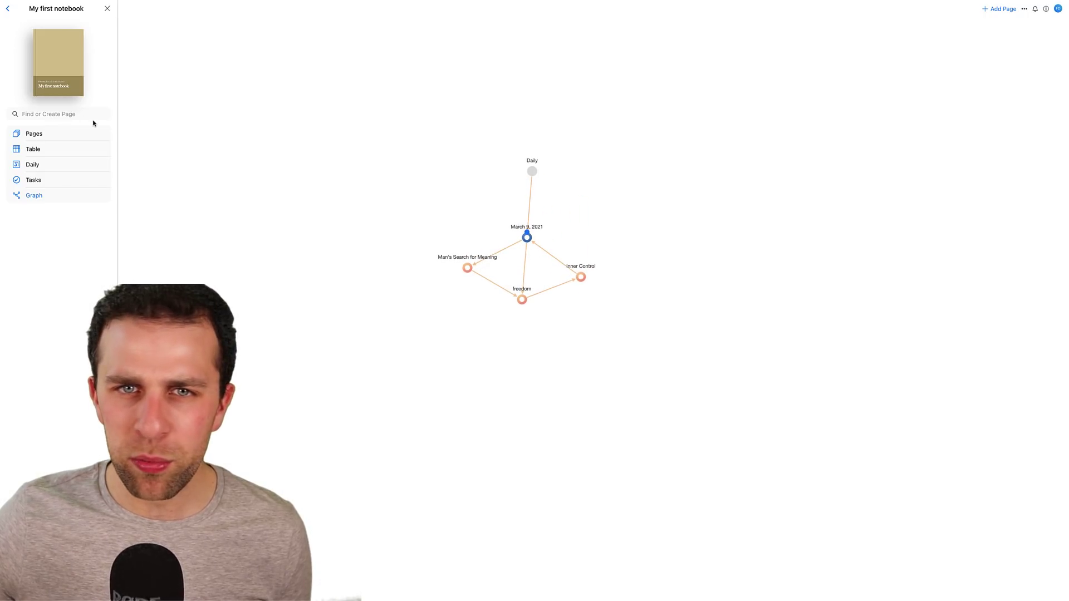
Open the March 9, 2021 page, follow its Inner Control link, then return to the page overview.
click(76, 131)
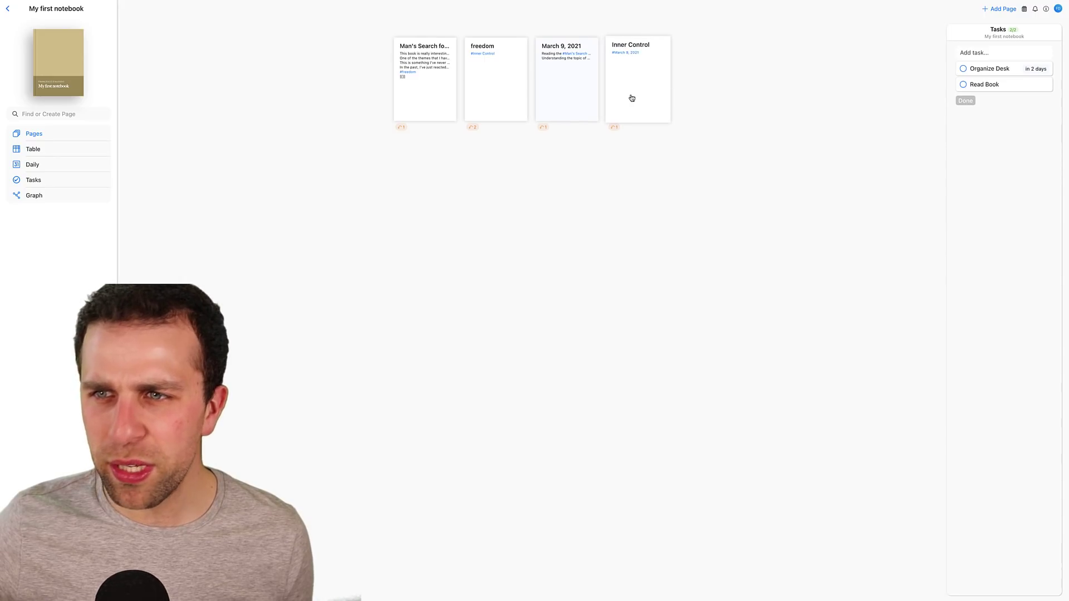
click(587, 99)
click(448, 140)
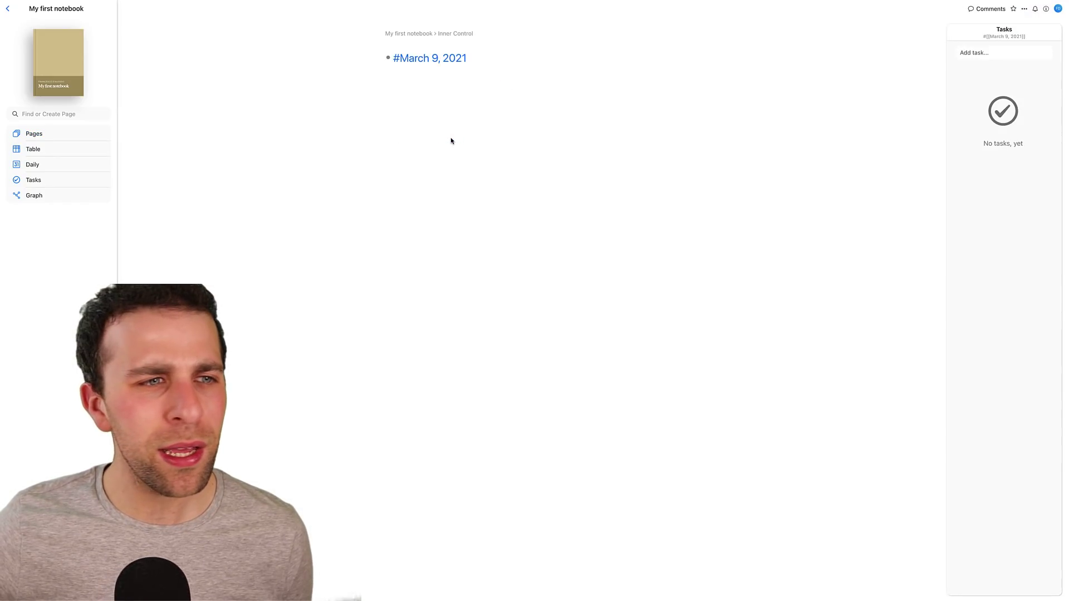
click(39, 134)
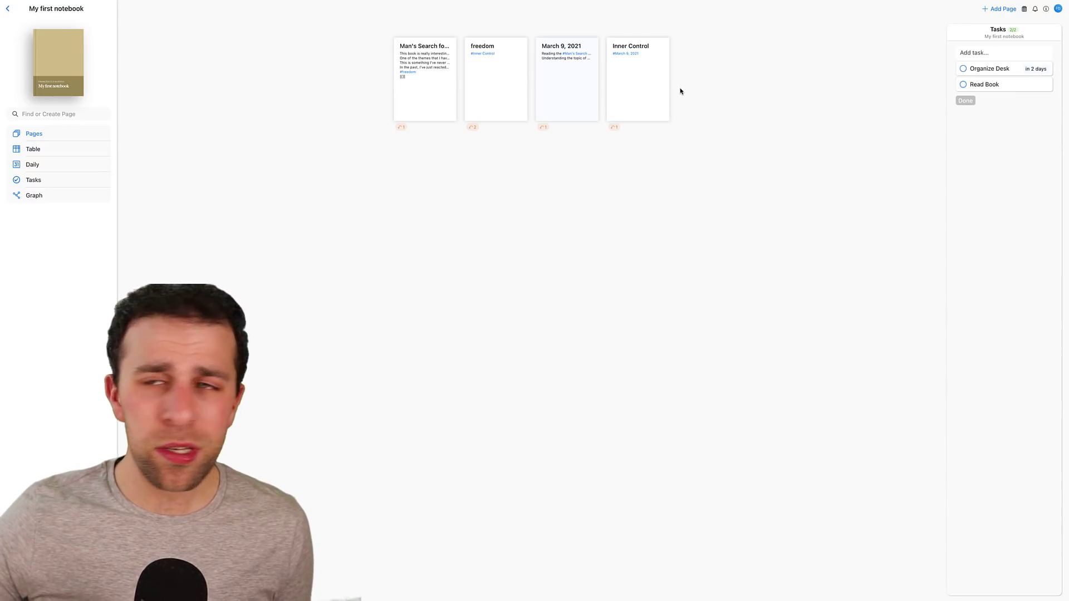
Look through the account menu and help panel, then open the app's general settings.
click(1058, 9)
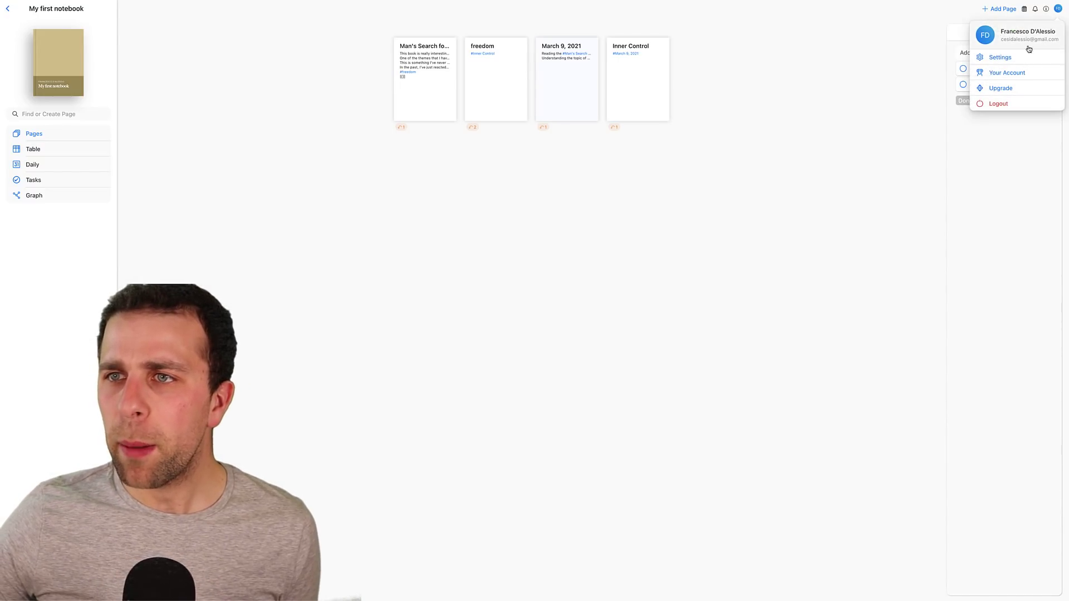
click(1047, 11)
click(1047, 12)
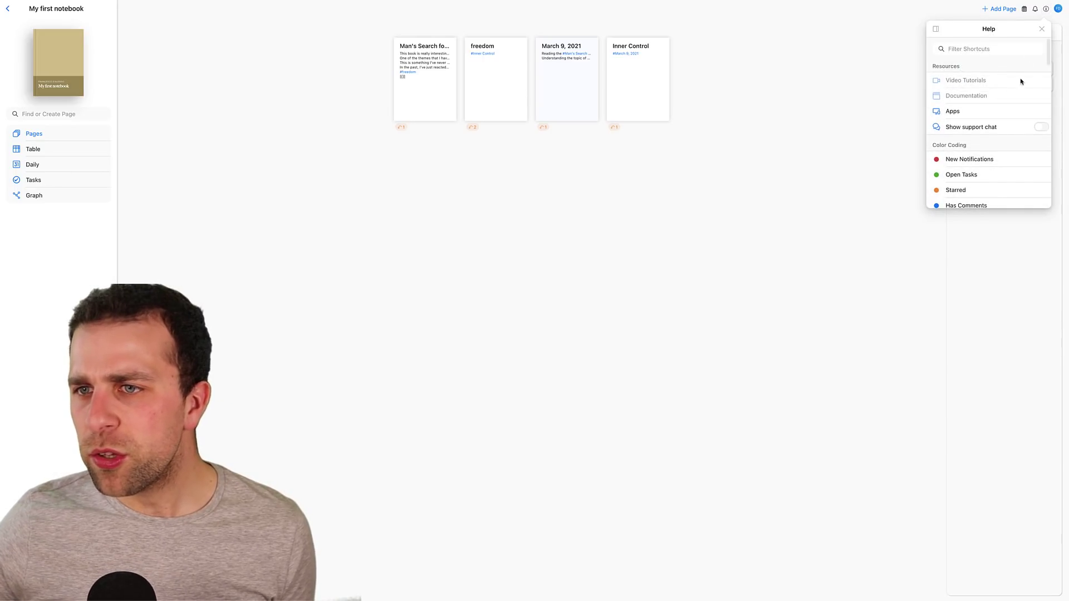
click(1046, 9)
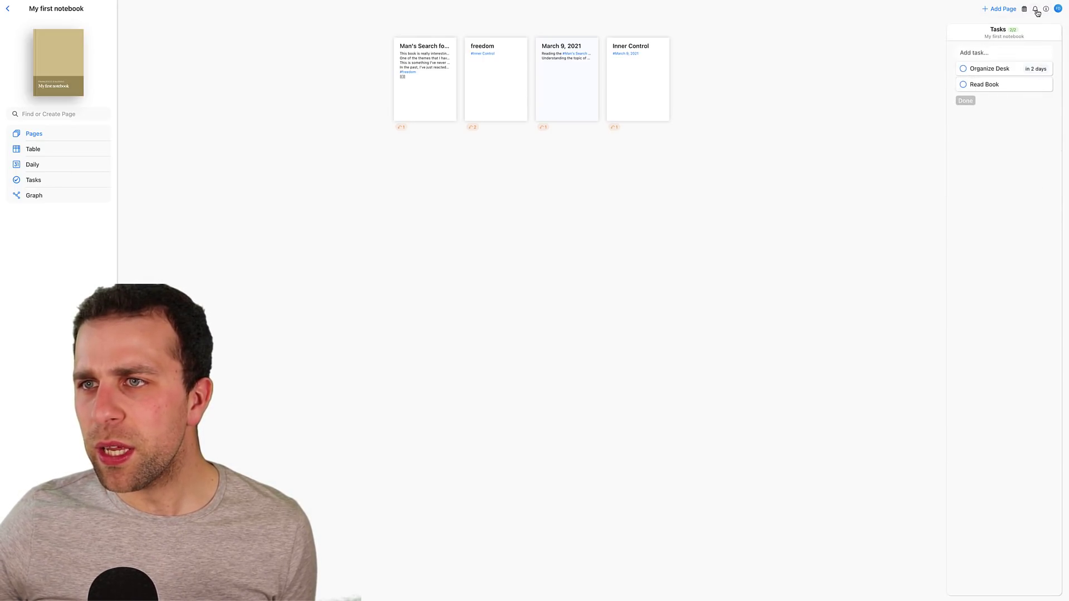
click(1057, 10)
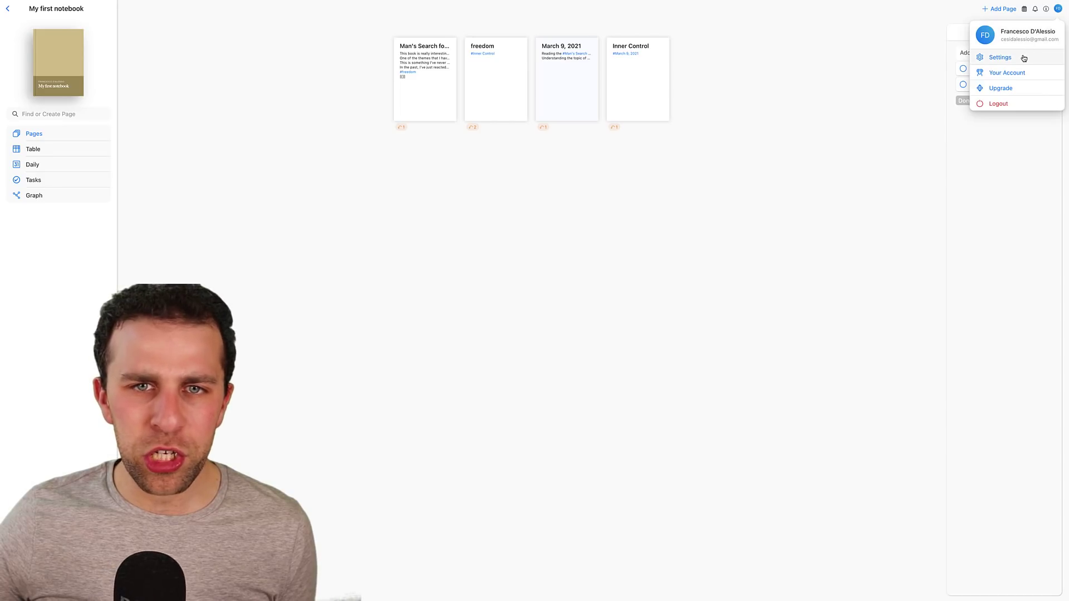
click(1024, 58)
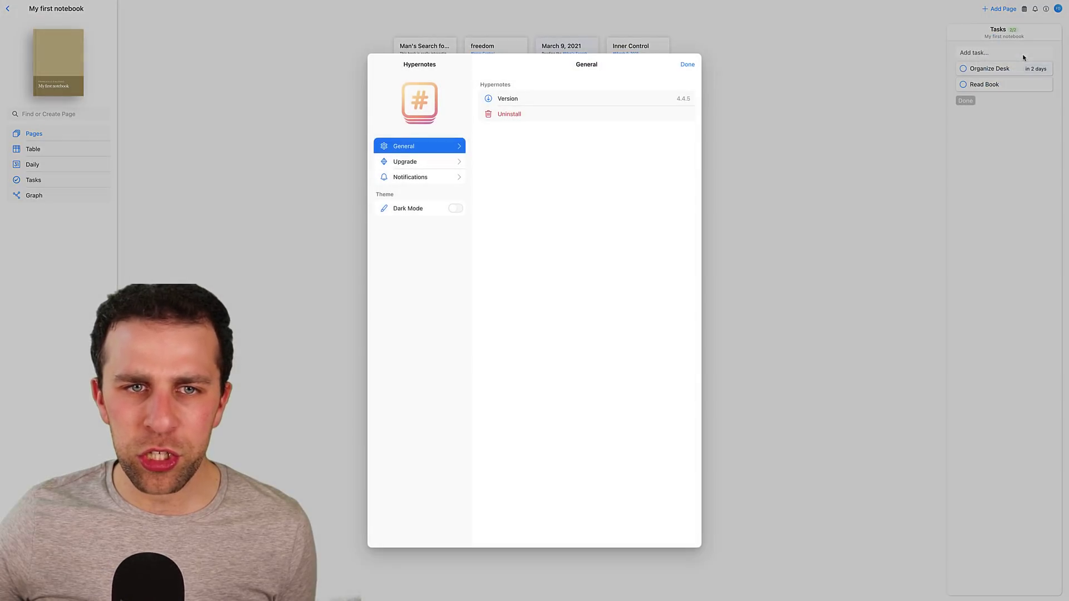
Check monthly upgrade pricing and notifications, toggle dark mode on and off, then open notebook settings.
click(461, 161)
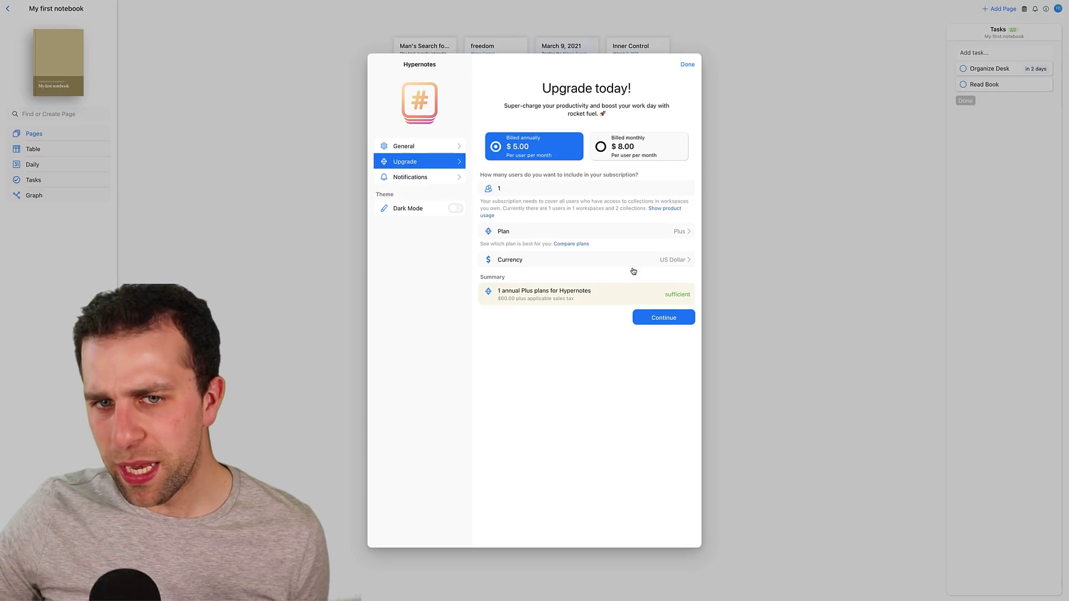
click(605, 142)
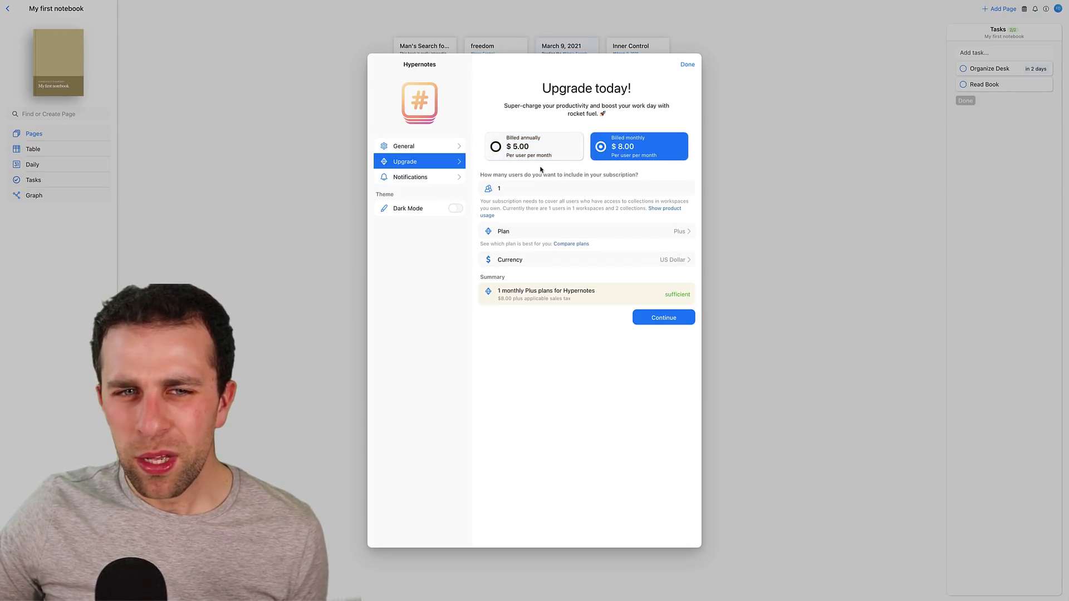
click(458, 177)
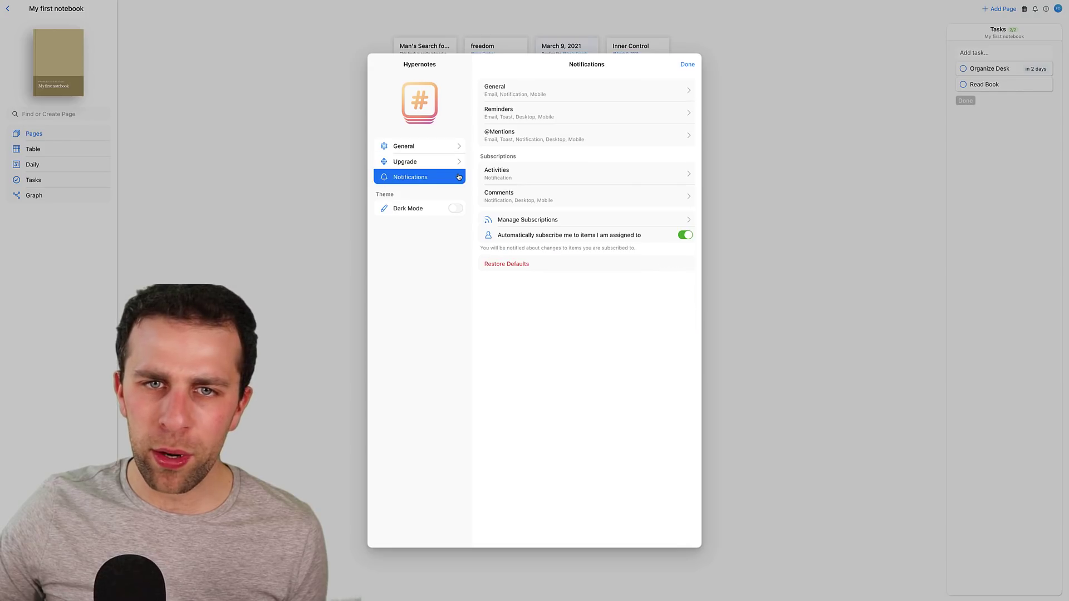
click(454, 209)
click(454, 210)
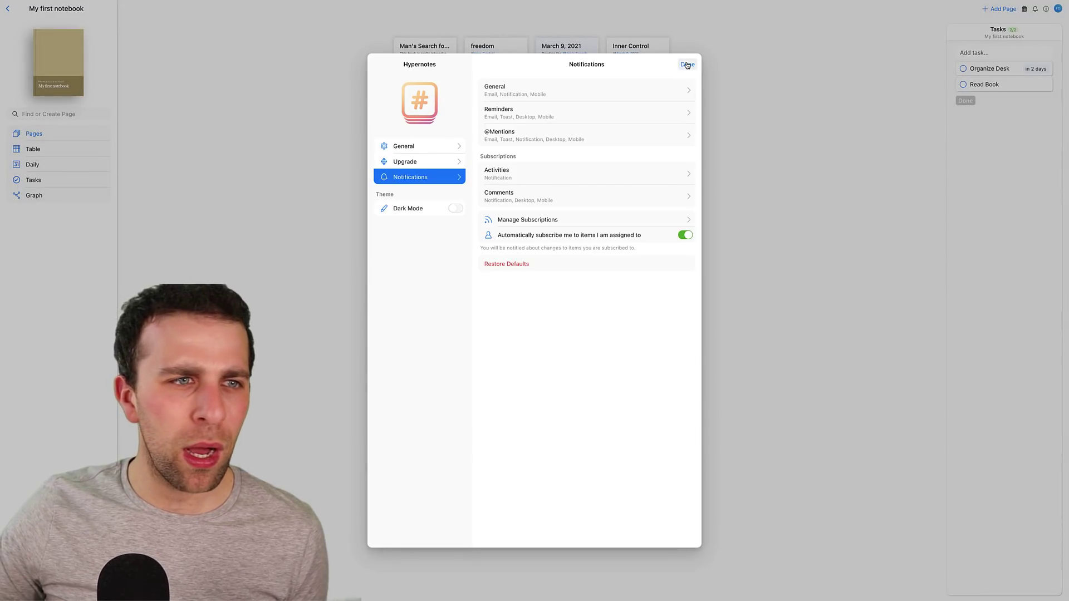
click(688, 65)
click(51, 55)
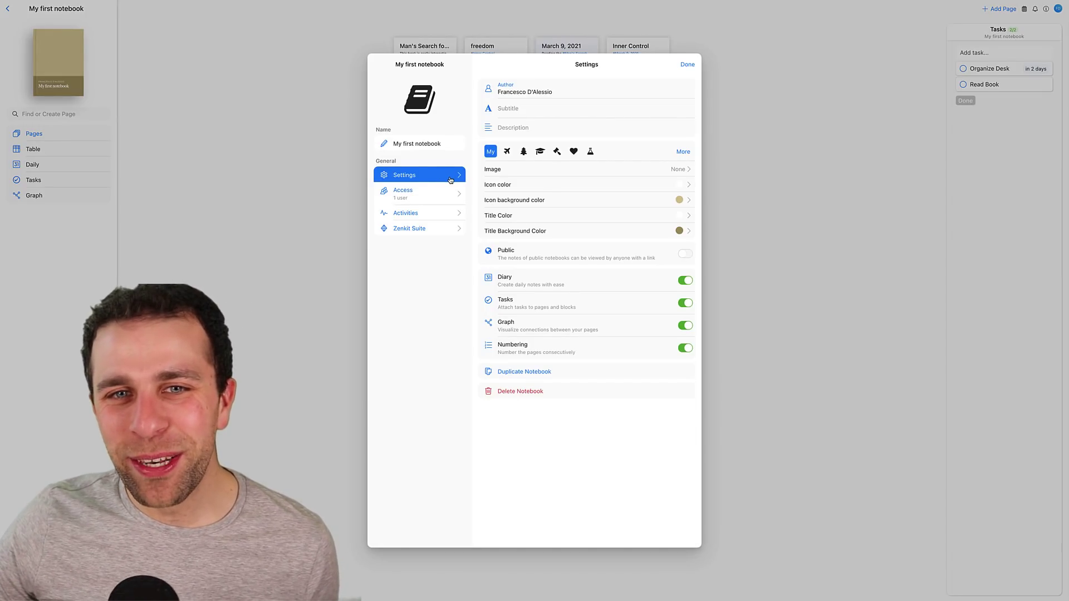
Give the cover a tree icon, dark teal title band and icon background, and a purple title.
click(525, 111)
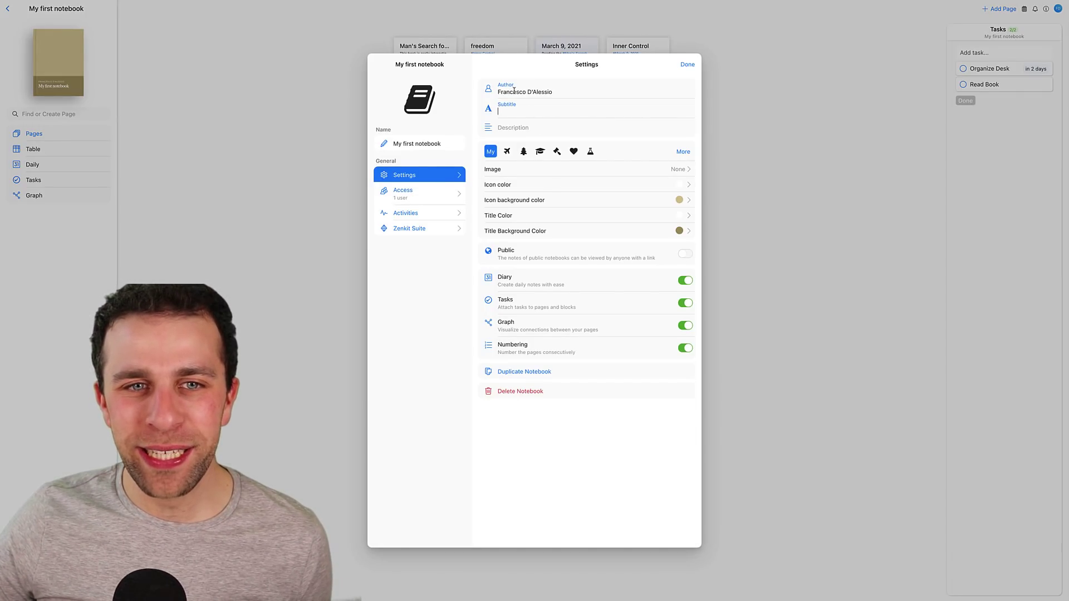
click(422, 147)
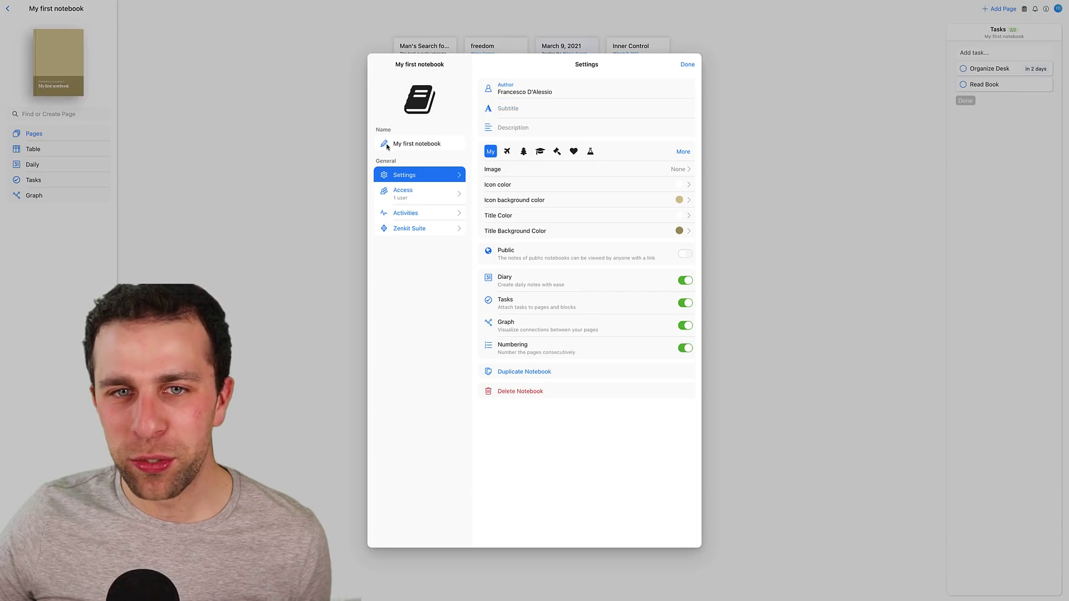
click(506, 152)
click(523, 152)
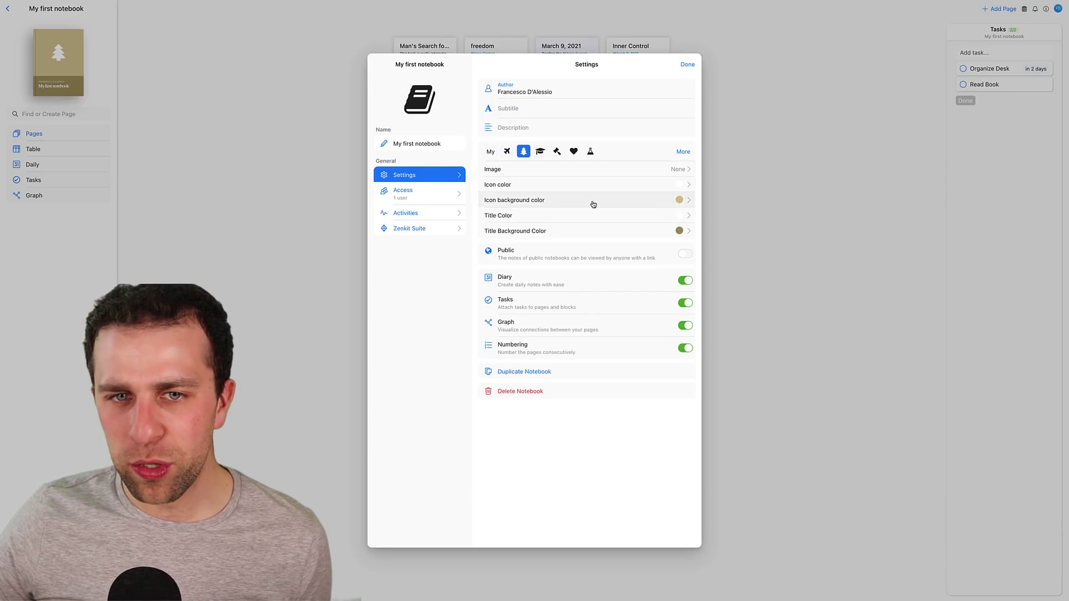
click(571, 230)
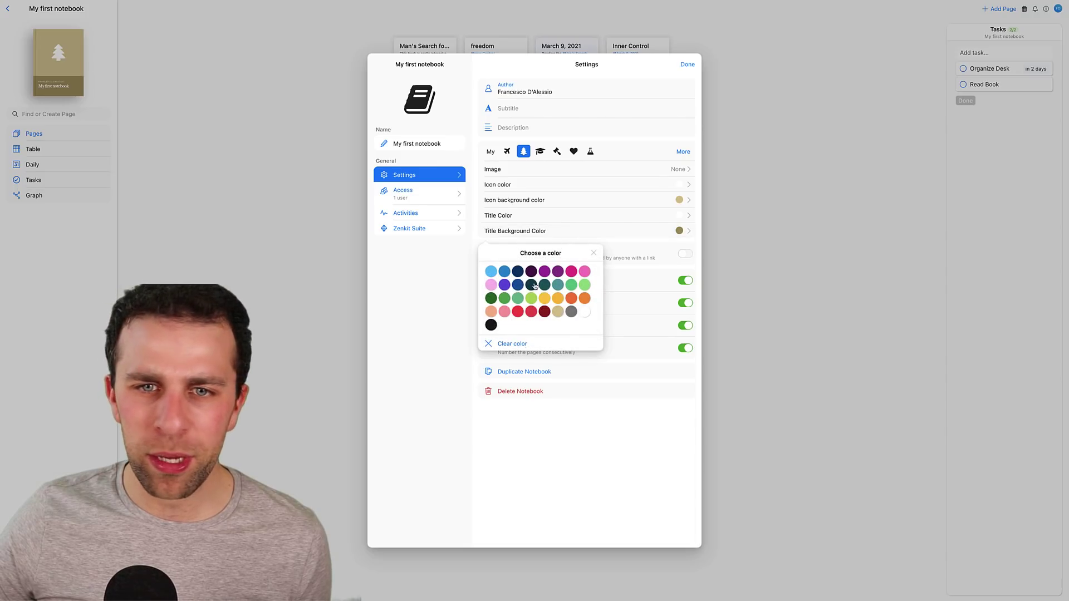
click(532, 284)
click(559, 215)
click(545, 255)
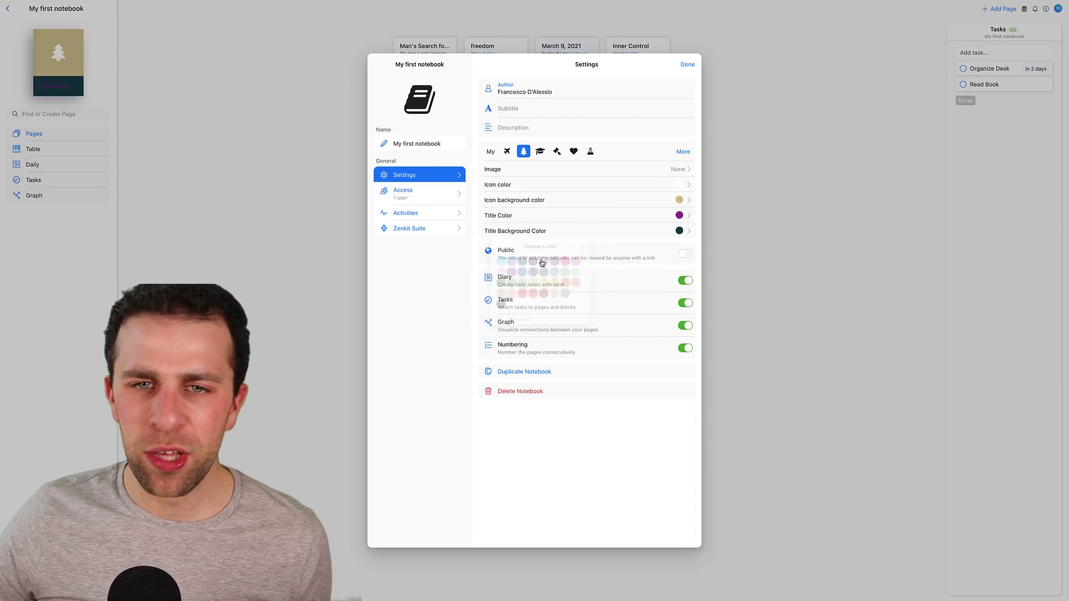
click(552, 203)
click(531, 254)
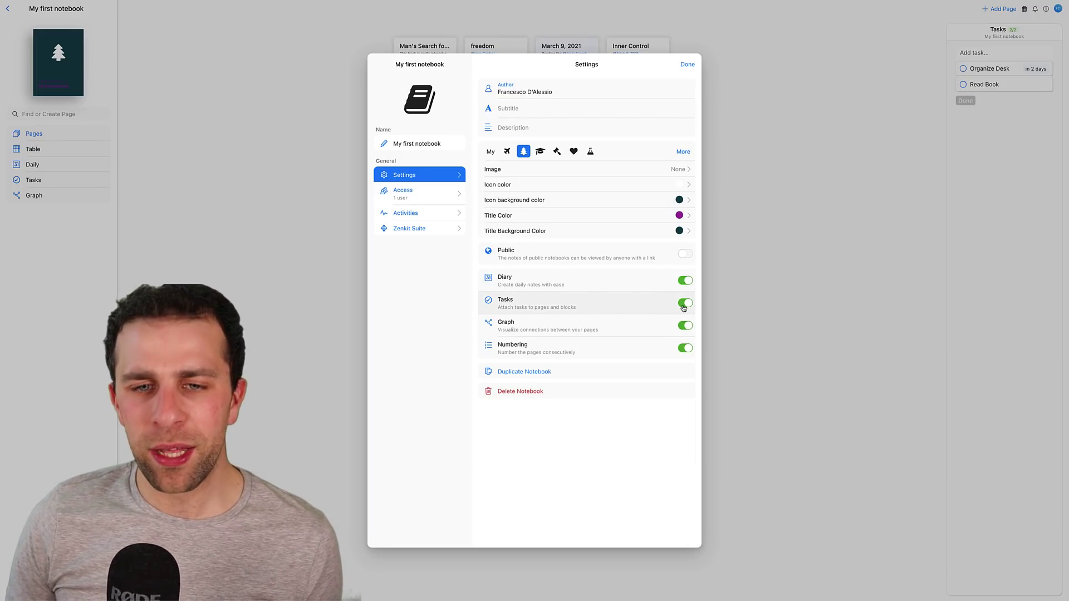
Toggle page numbering off and back on, and review who has access to the notebook.
click(685, 349)
click(687, 350)
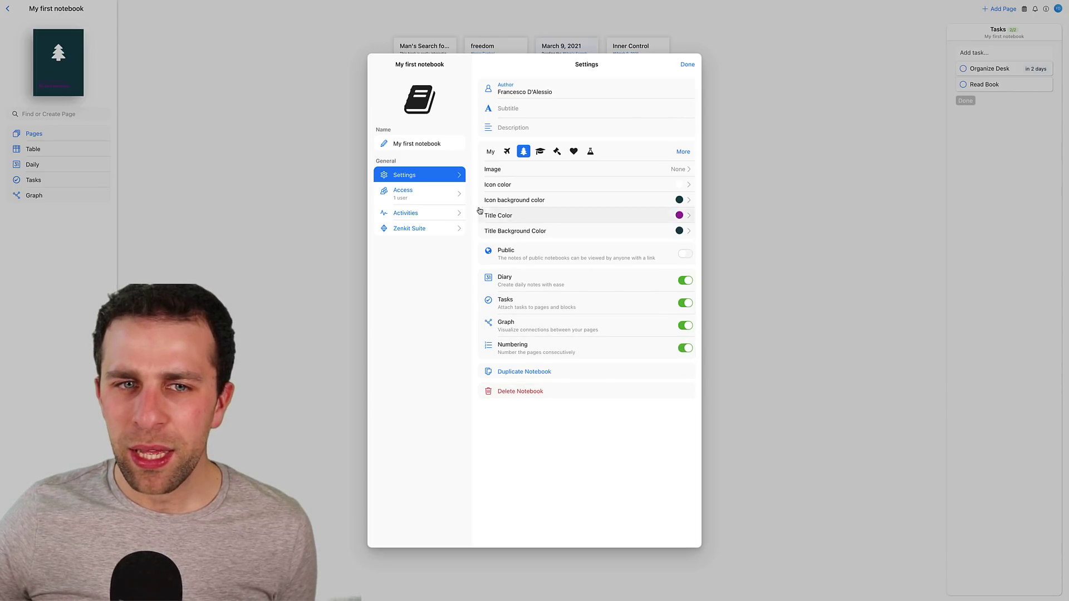
click(437, 192)
click(440, 177)
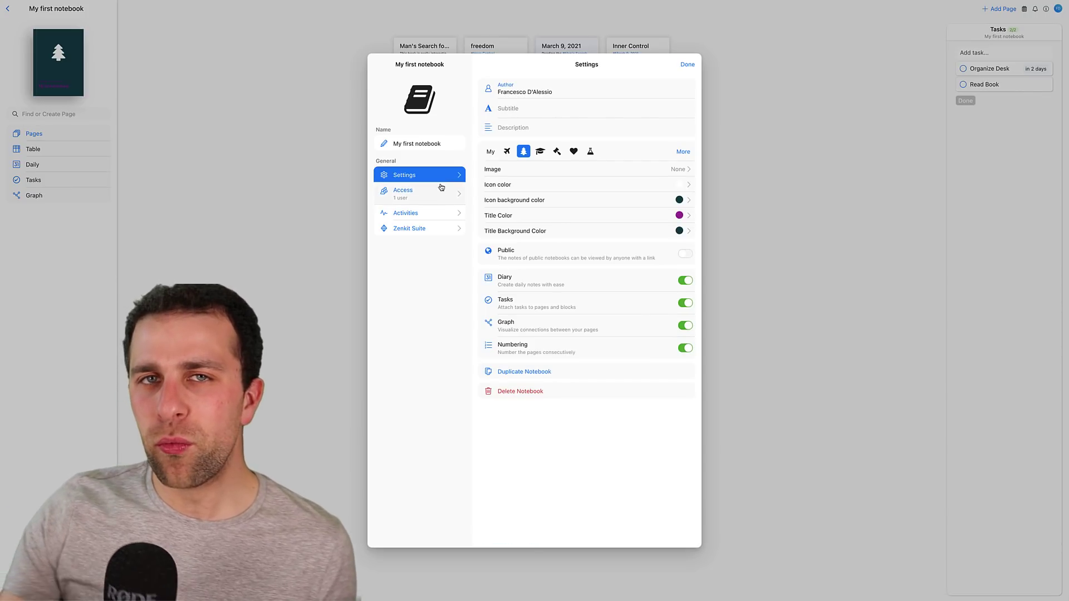
View the notebook's activities, then its Zenkit Suite panel with Base, To Do and Zenchat unconnected.
click(438, 219)
click(437, 231)
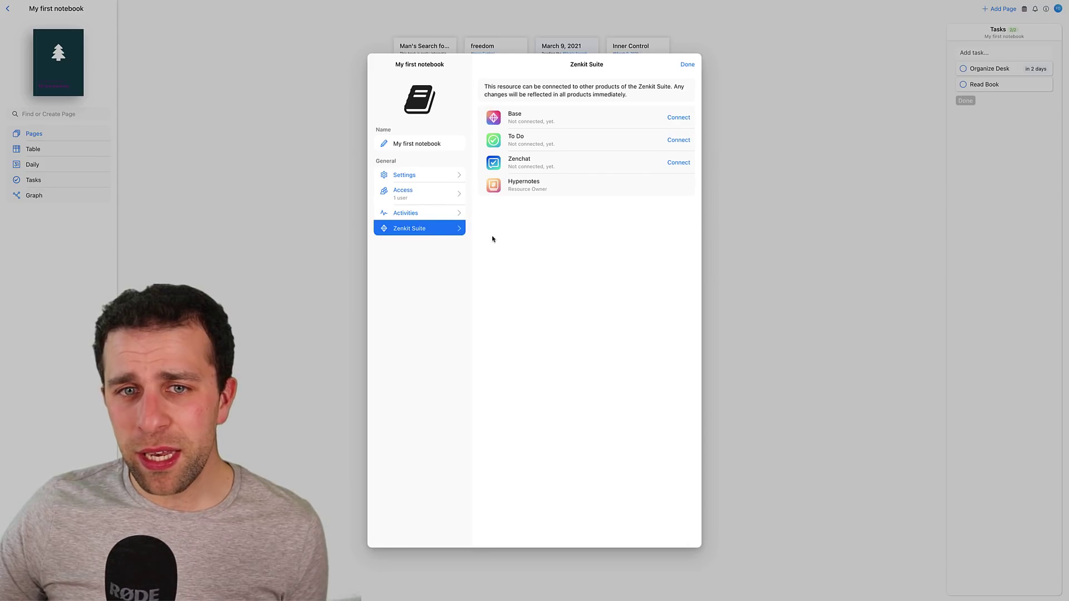